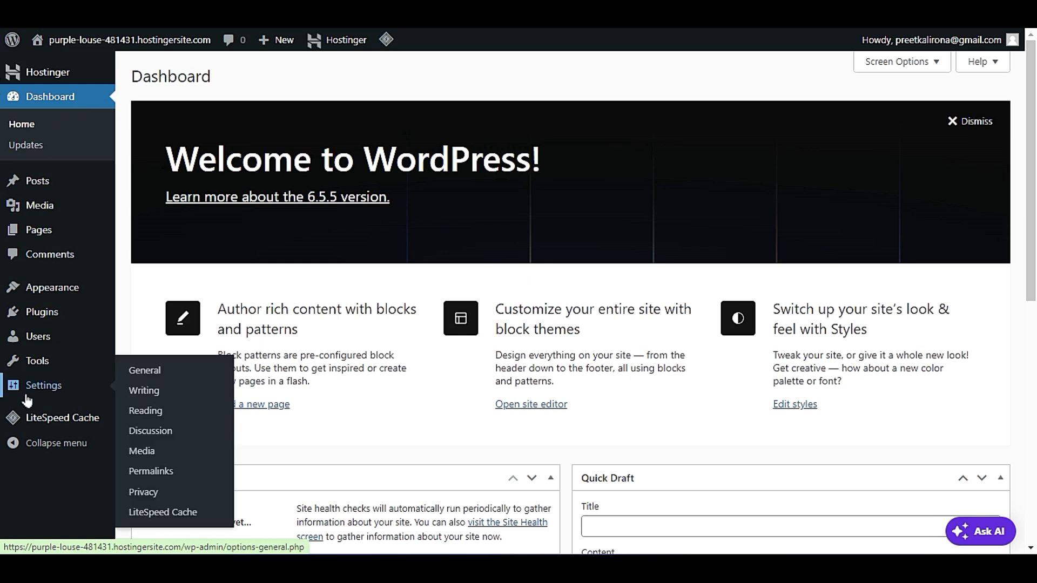
Open the WordPress Site Health page and switch from its status results to the detailed site information
mouse_move(49, 365)
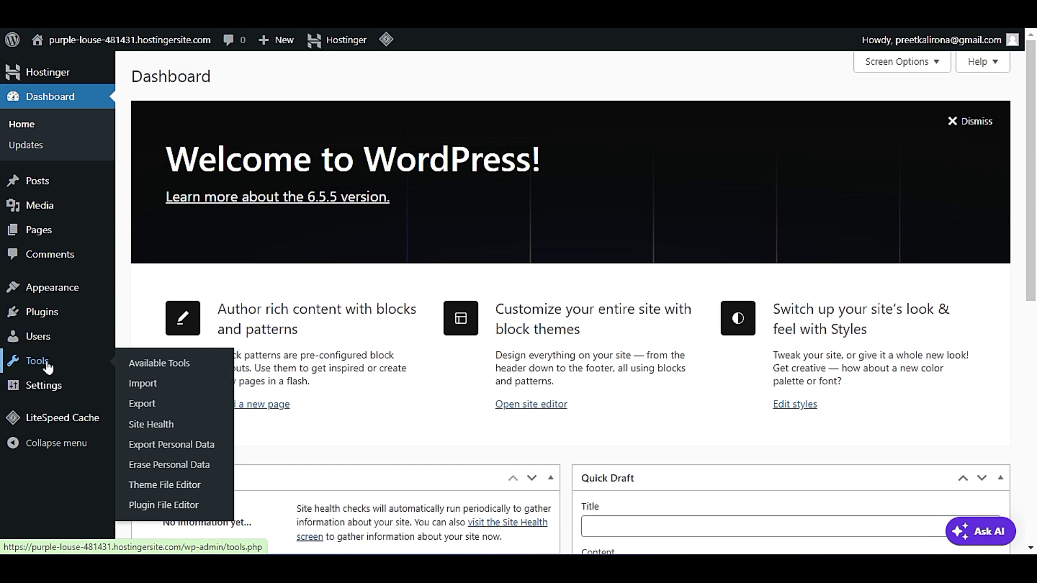
left_click(166, 428)
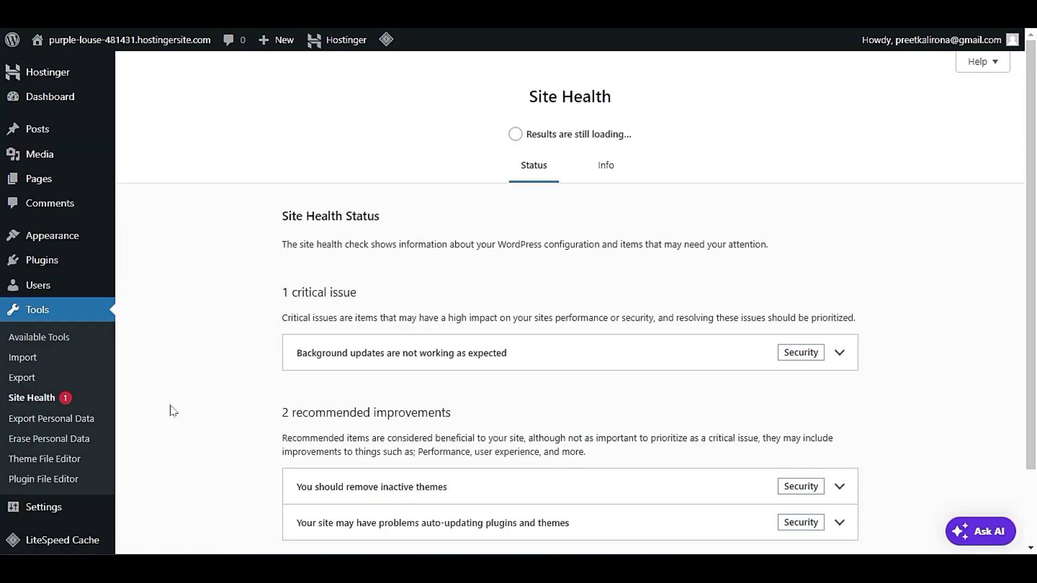
scroll(173, 411, "down", 3)
scroll(173, 412, "up", 3)
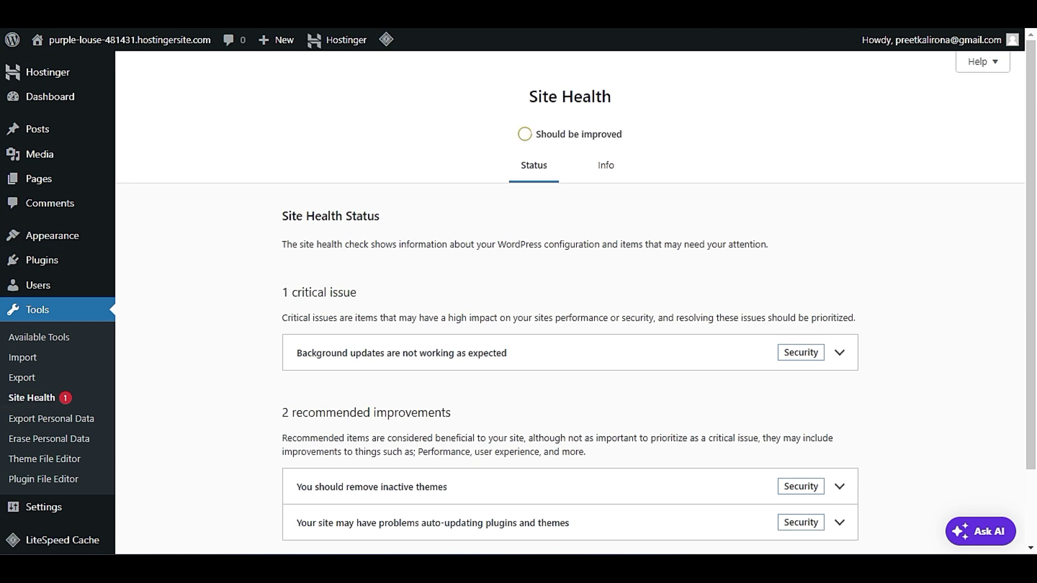
triple_click(549, 101)
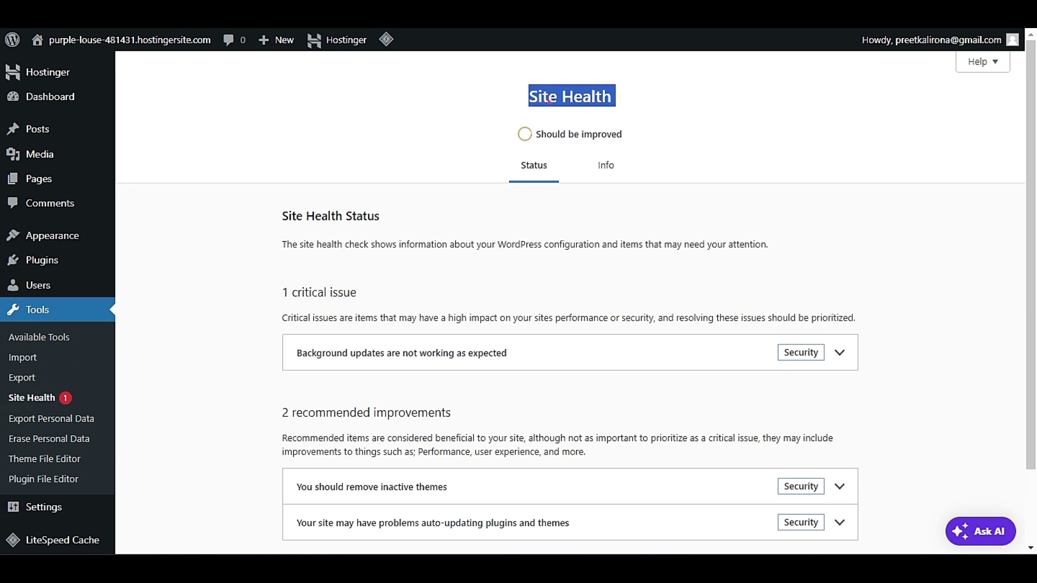
left_click(627, 195)
left_click(592, 169)
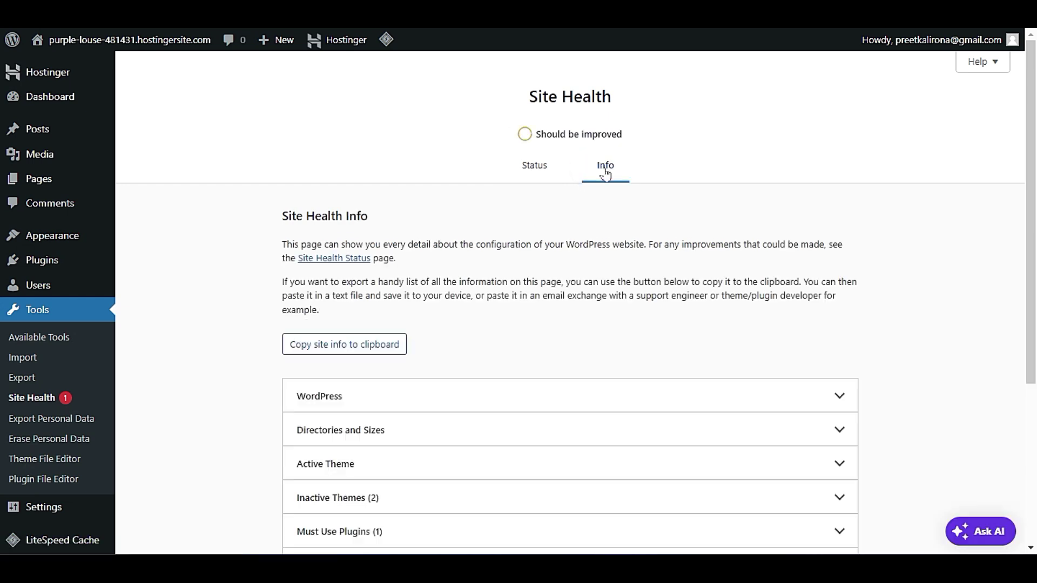
Expand the Server section of the Site Health information and highlight the PHP version number
scroll(533, 184, "down", 3)
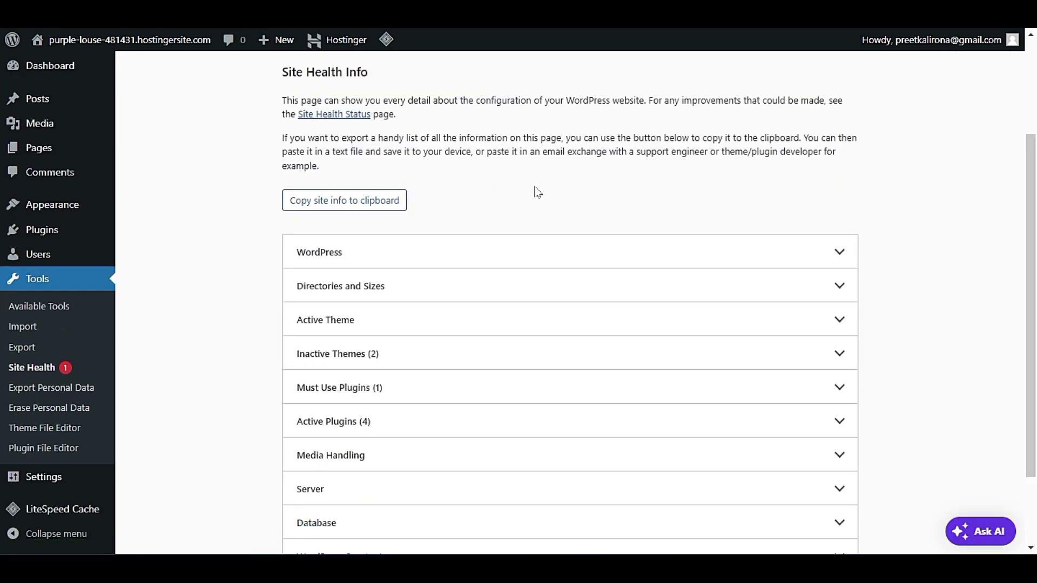
scroll(536, 190, "down", 2)
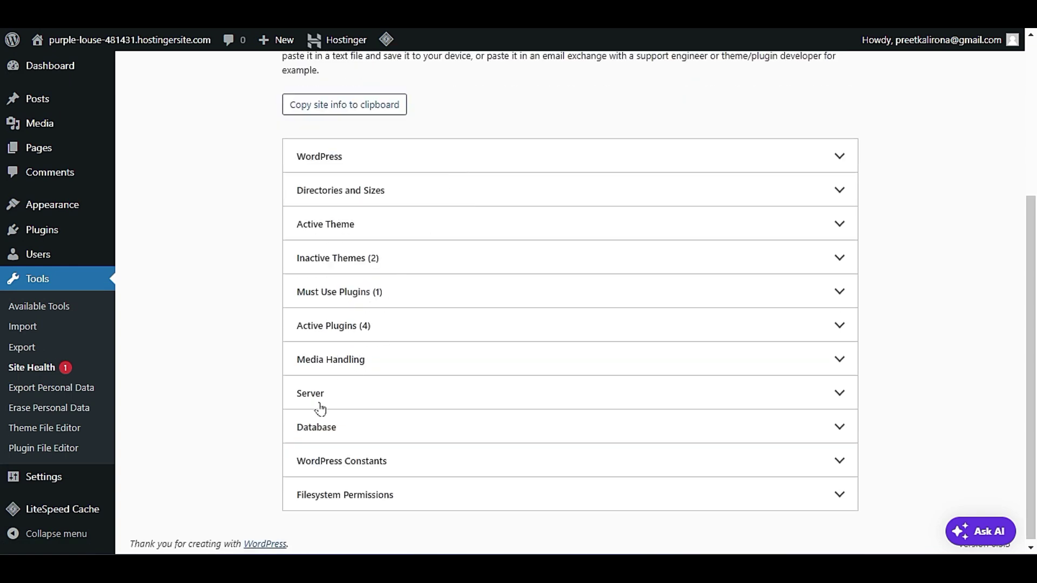
left_click(385, 408)
scroll(385, 405, "down", 2)
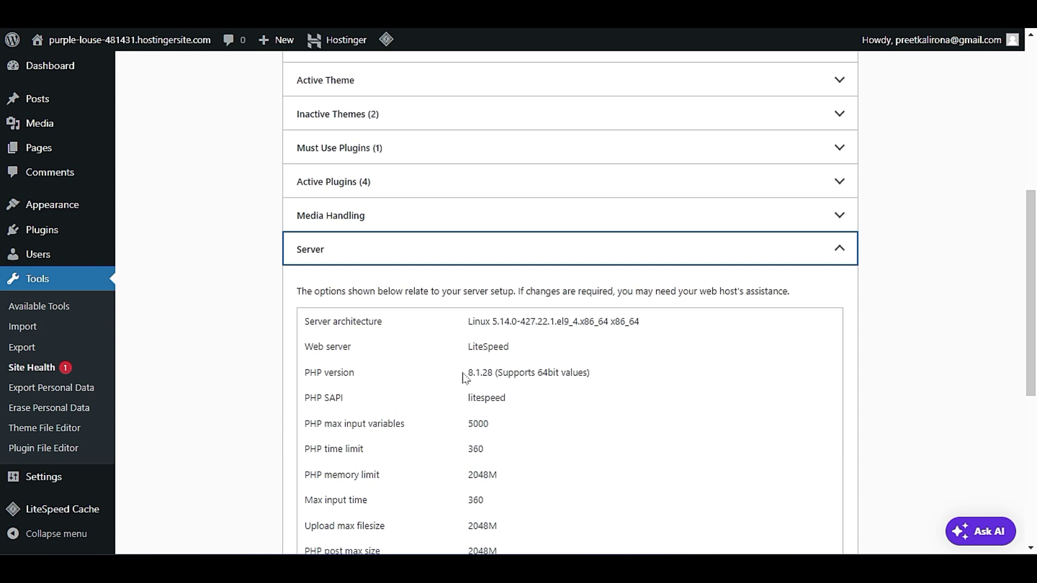
left_click_drag(463, 373, 494, 373)
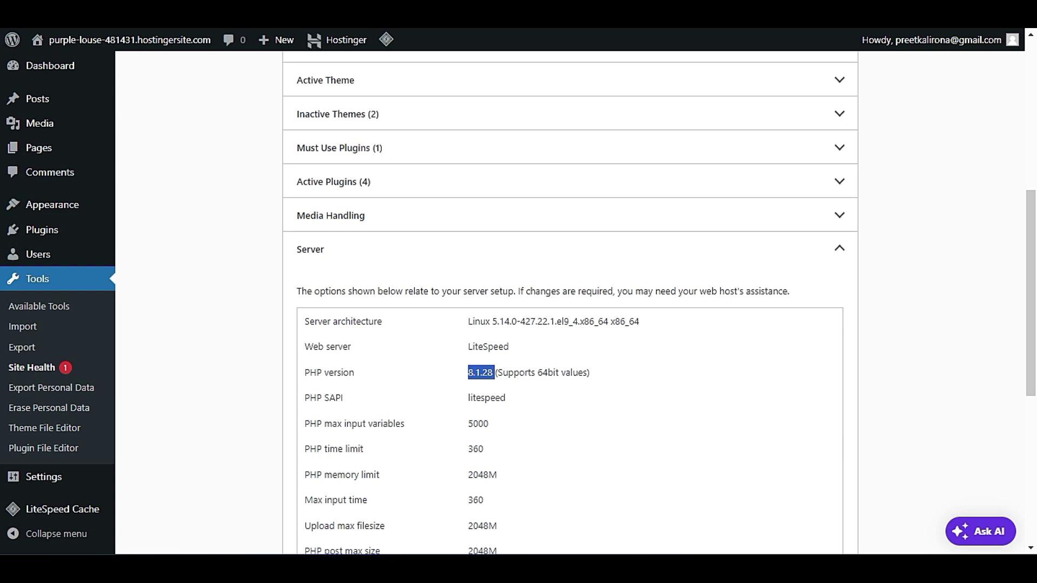
Check the WordPress section's details, collapse it again and return to the Server section
scroll(503, 377, "up", 4)
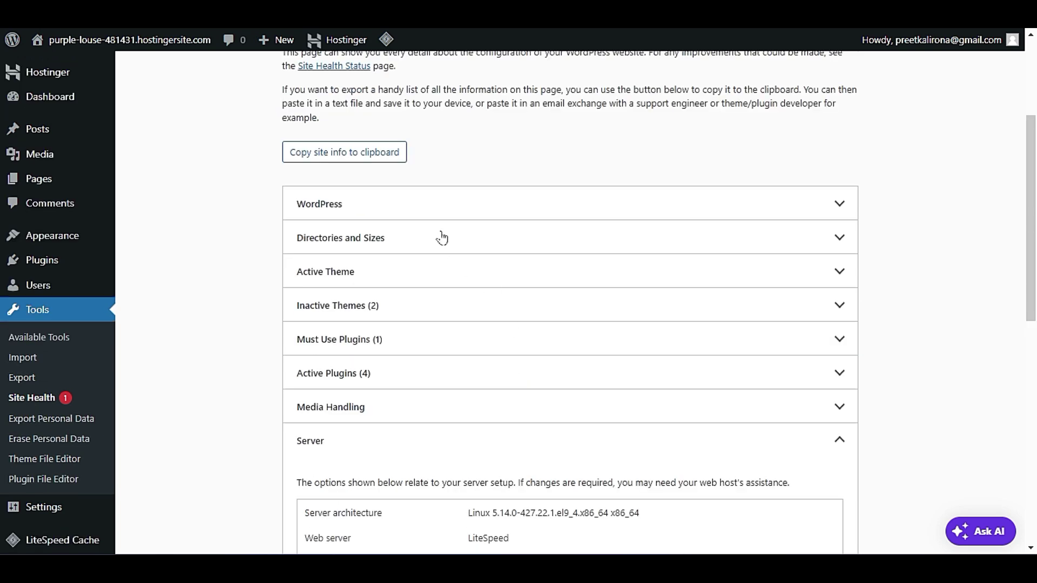
left_click(400, 210)
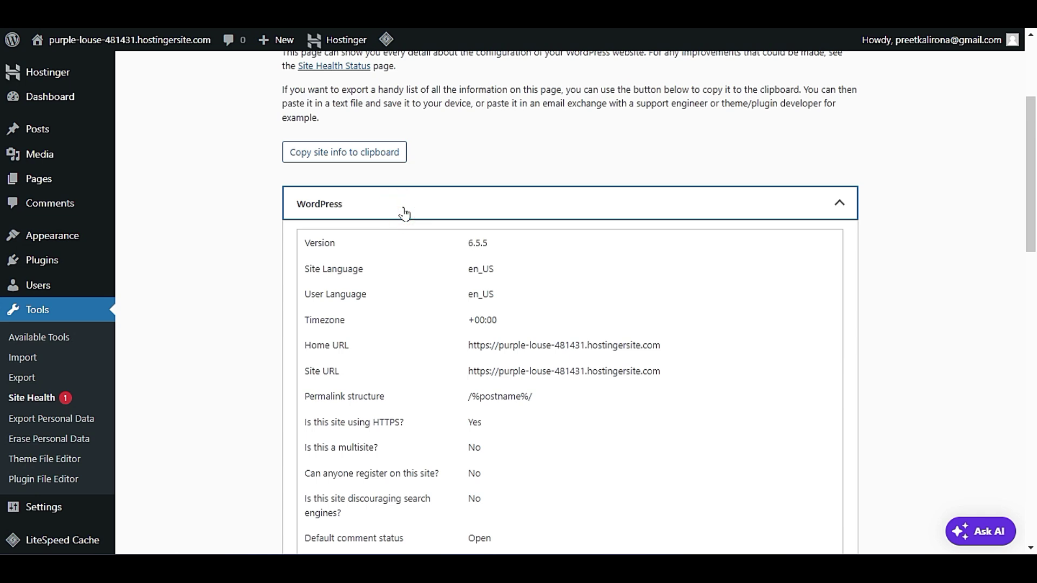
left_click(404, 212)
scroll(404, 213, "down", 3)
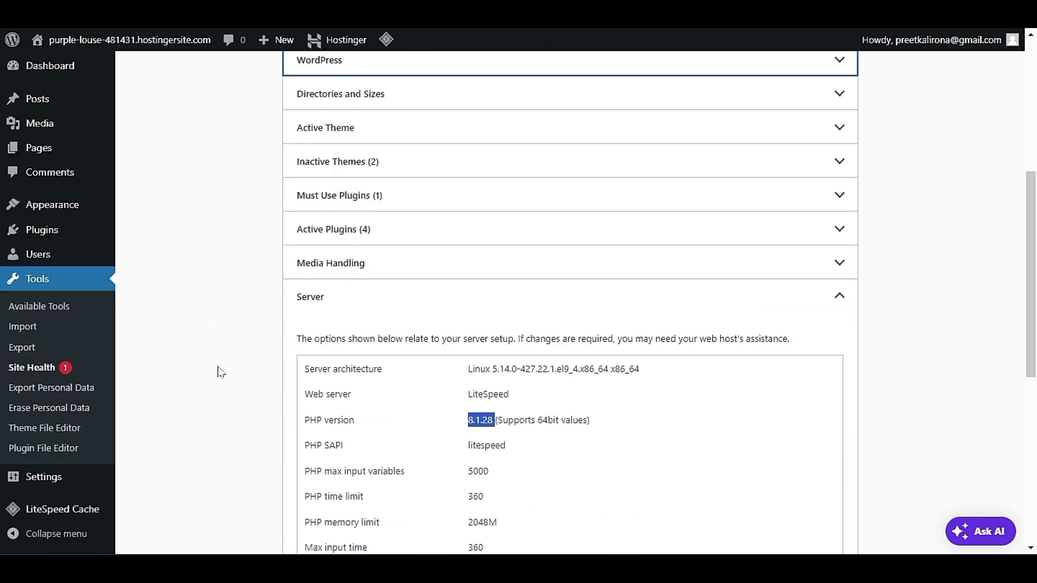
scroll(382, 368, "down", 2)
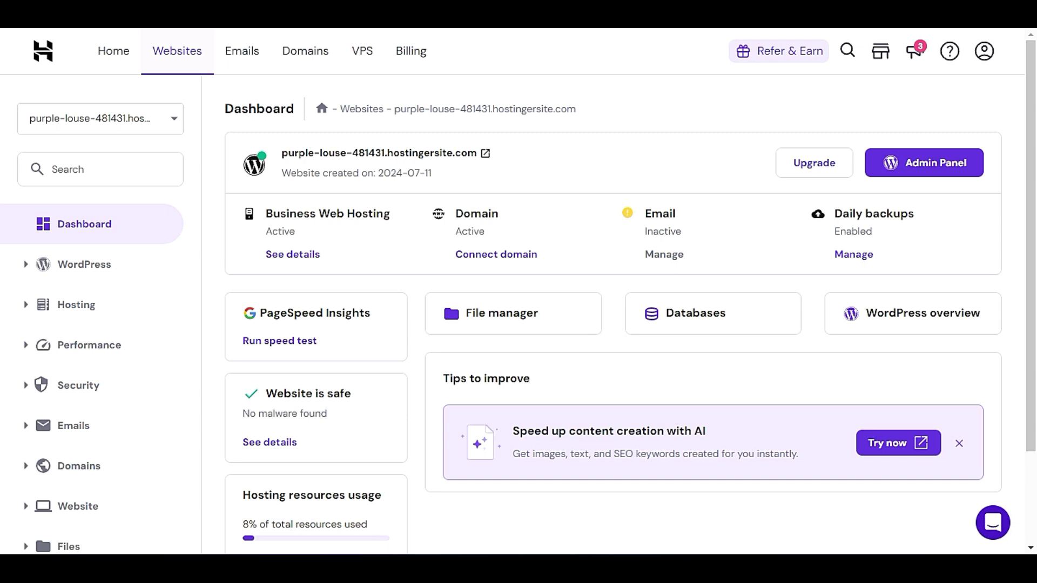
Switch to Hostinger's hPanel and open the PHP Configuration page for the purple-louse-481431.hostingersite.com website
left_click(197, 62)
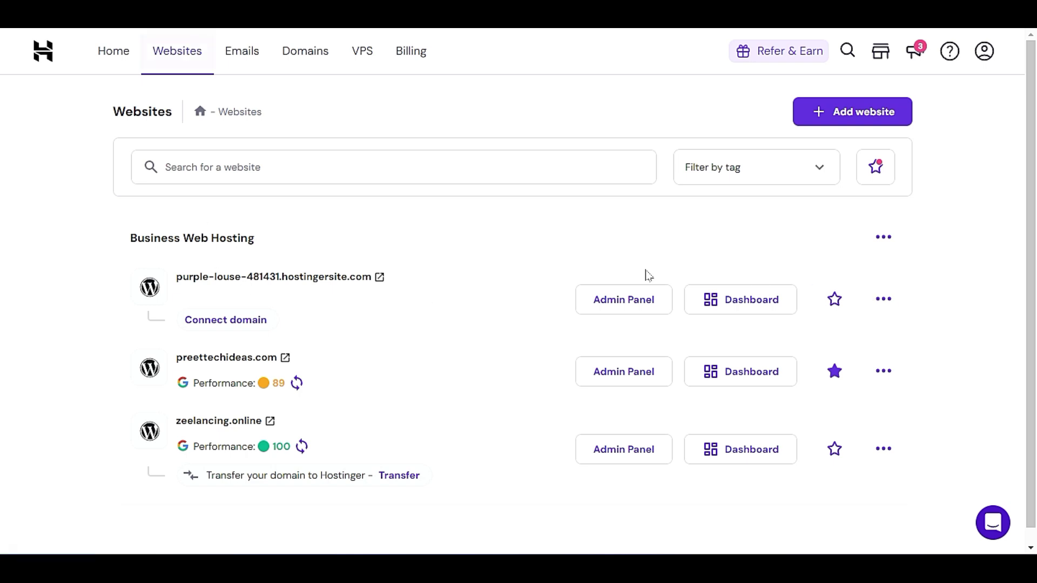
left_click(743, 300)
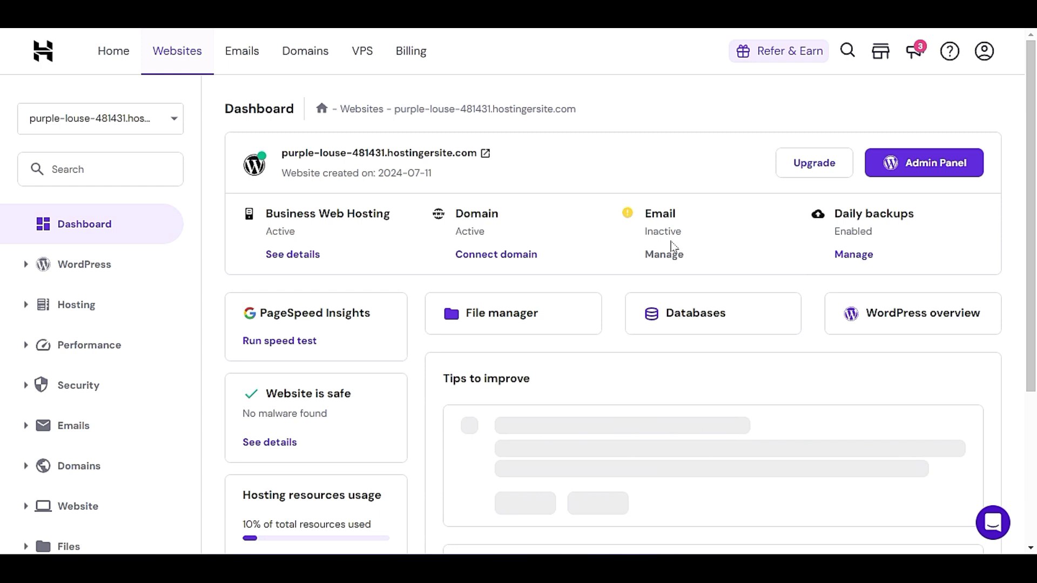
scroll(120, 306, "down", 4)
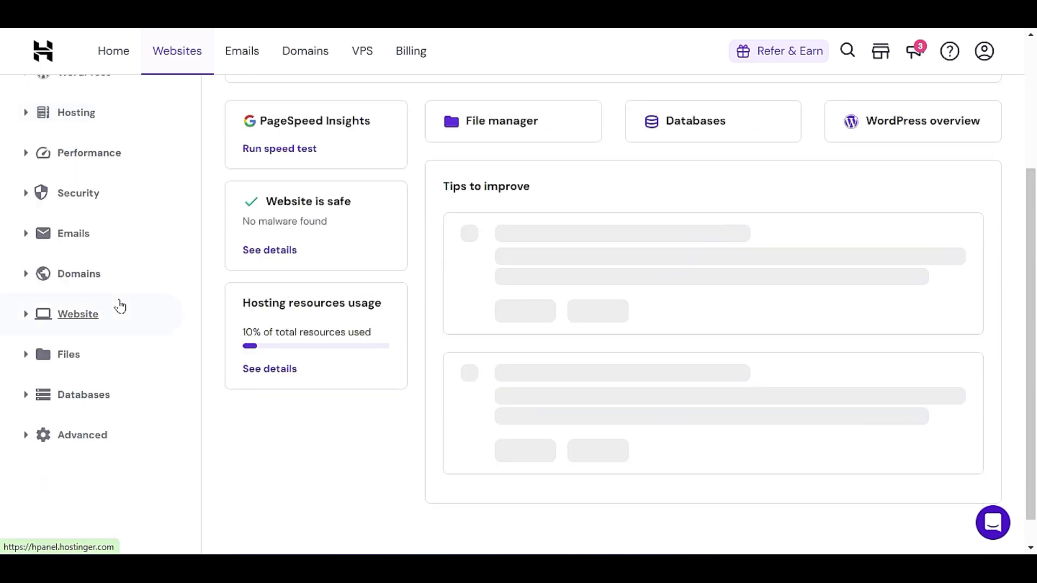
scroll(115, 296, "down", 1)
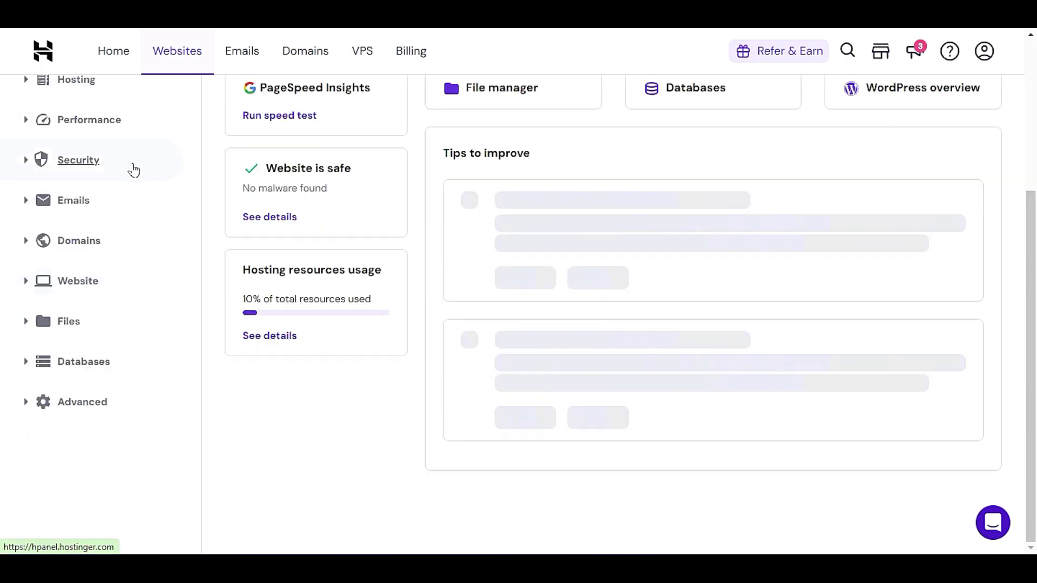
scroll(80, 414, "up", 2)
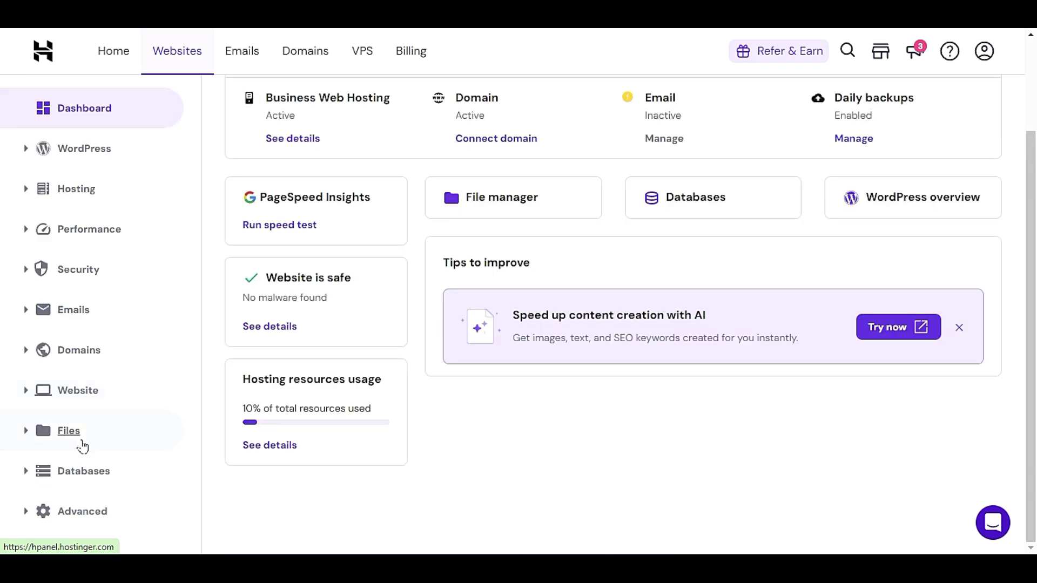
left_click(80, 511)
scroll(88, 439, "down", 4)
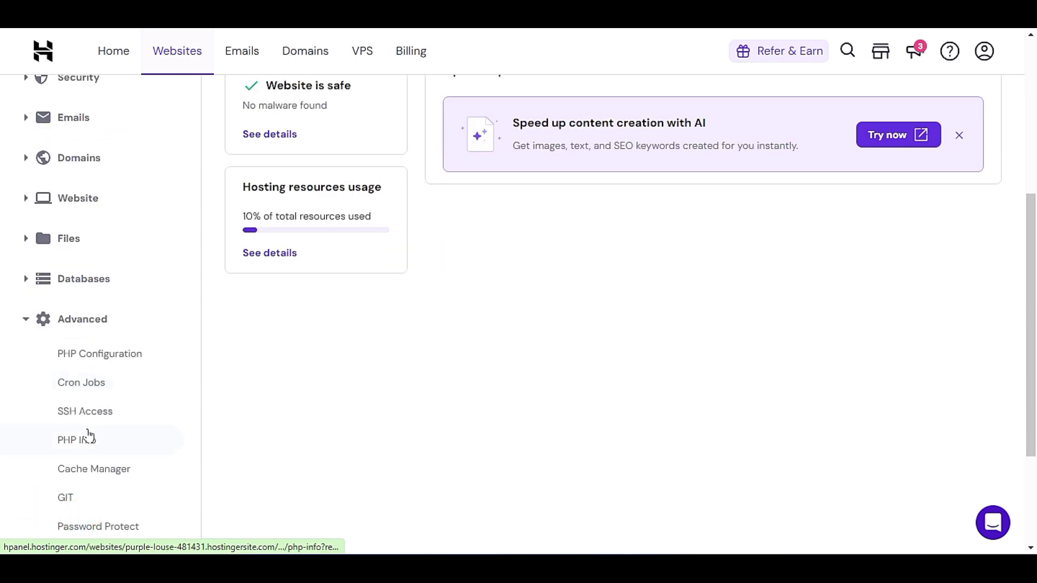
scroll(128, 286, "down", 3)
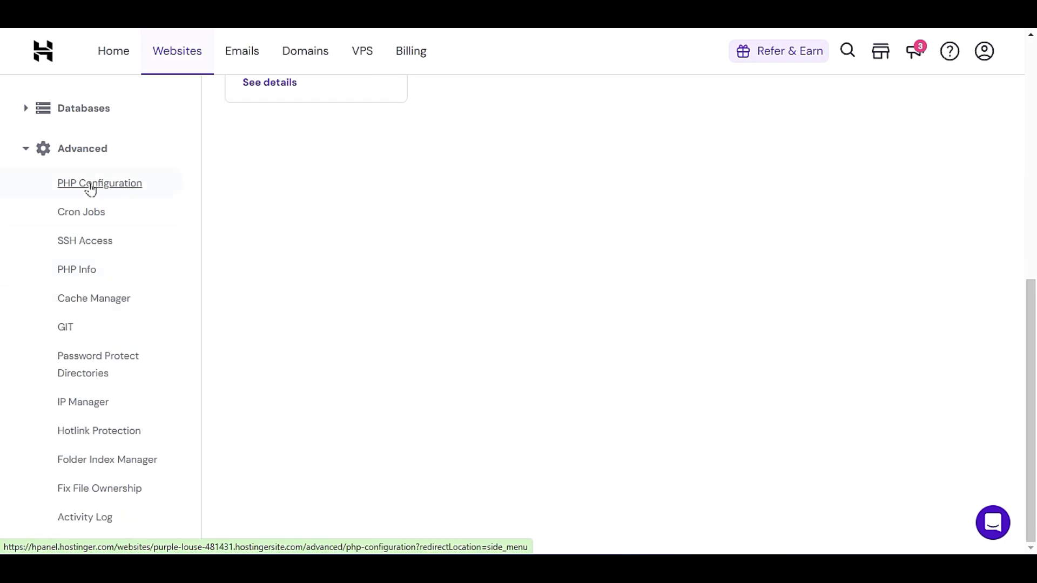
left_click(91, 186)
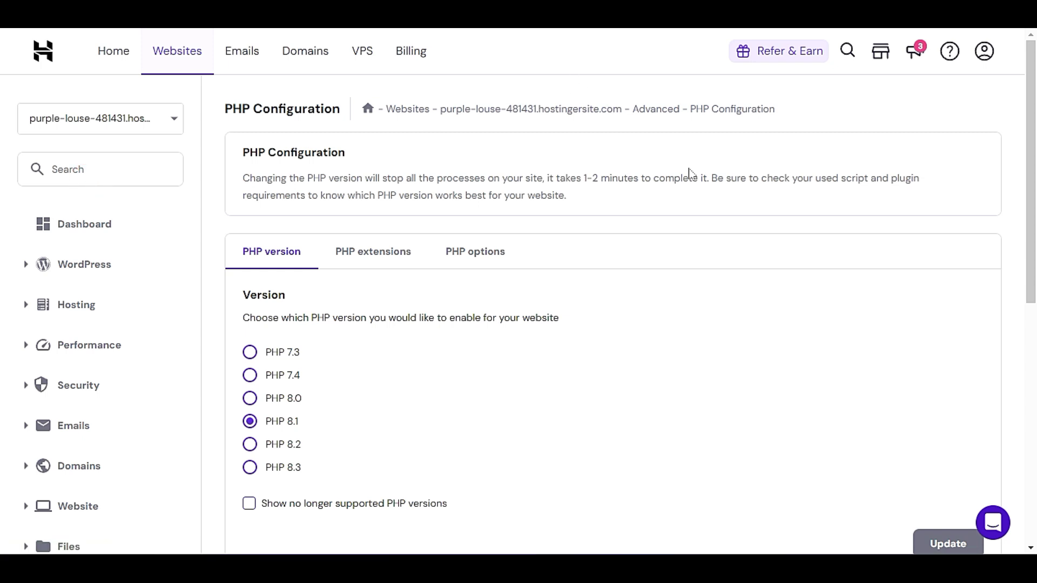
Include the no longer supported PHP versions in the version list
scroll(688, 173, "down", 2)
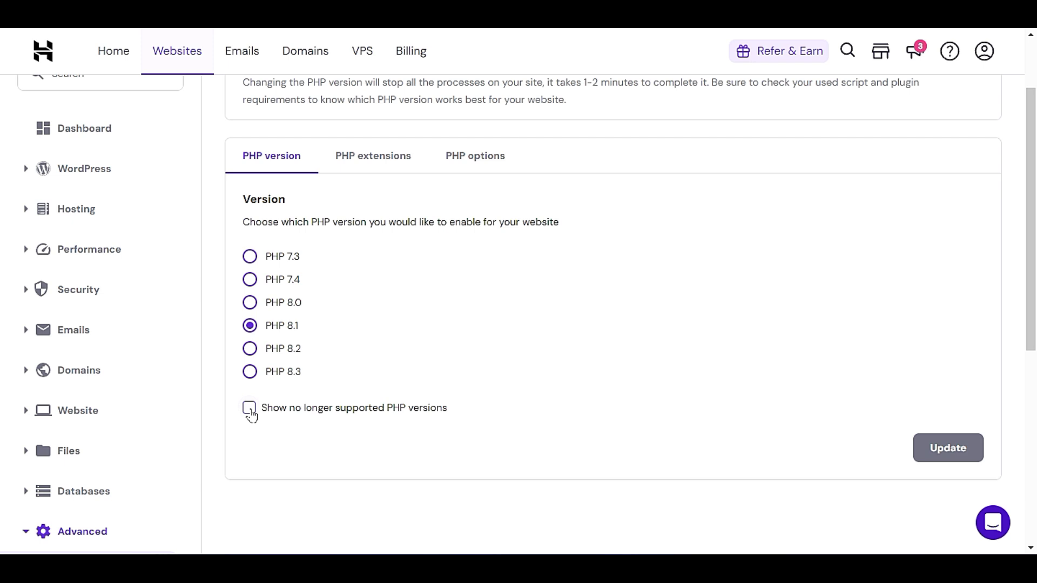
left_click(249, 409)
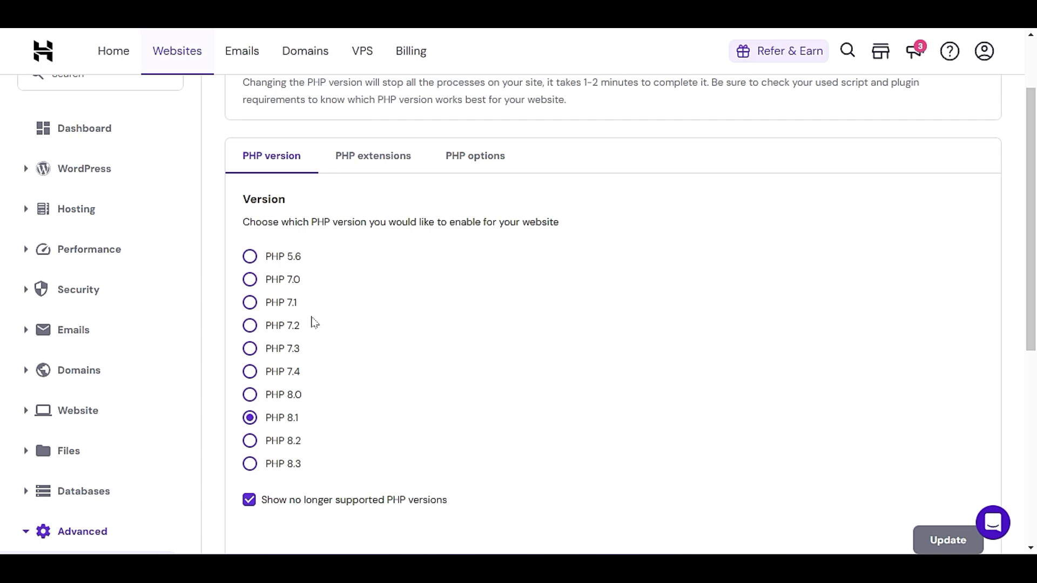
scroll(320, 292, "down", 1)
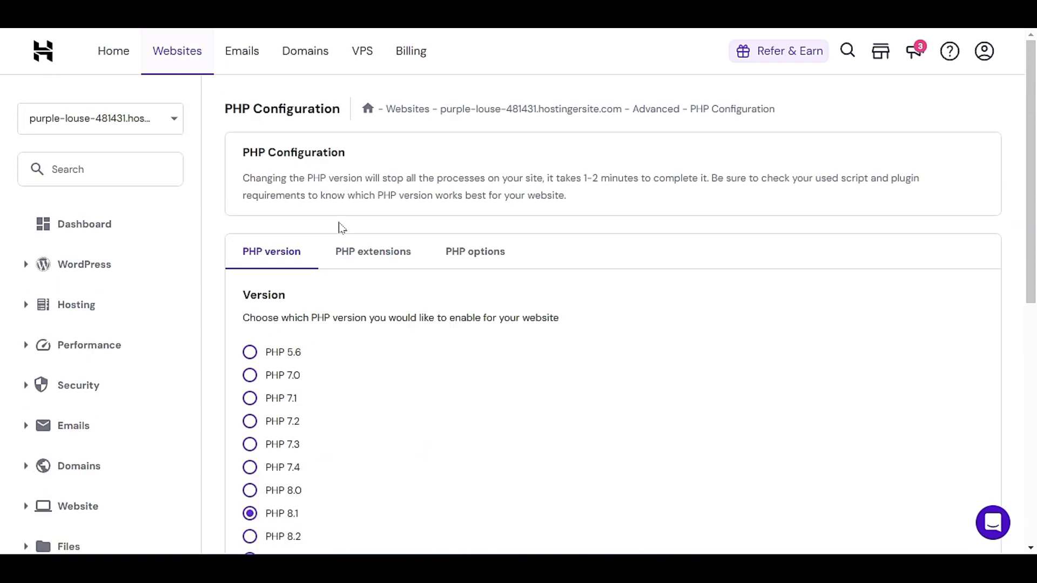
Select PHP 8.3 for the website and apply the version update
scroll(342, 227, "down", 5)
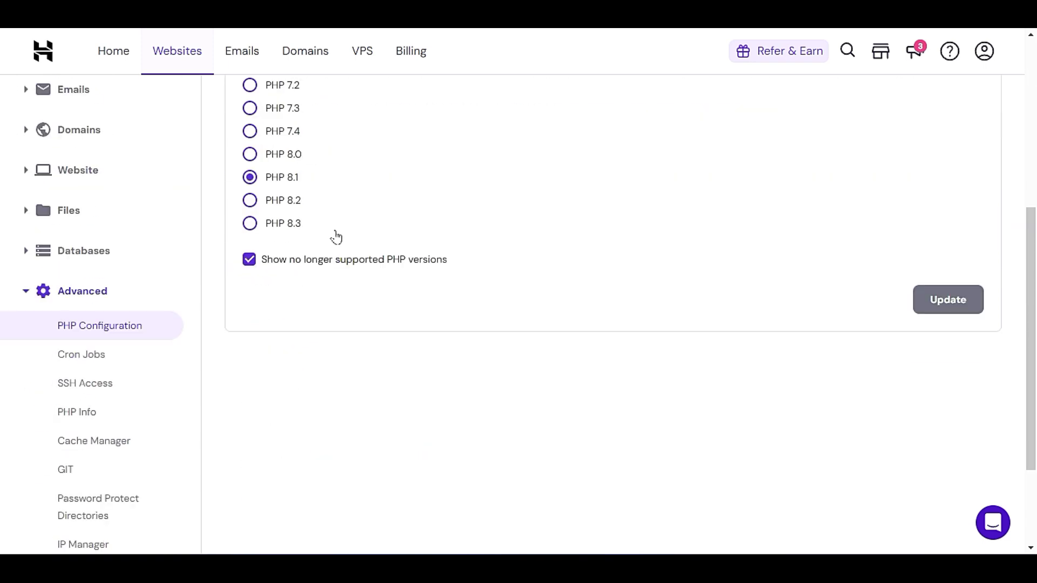
left_click(249, 223)
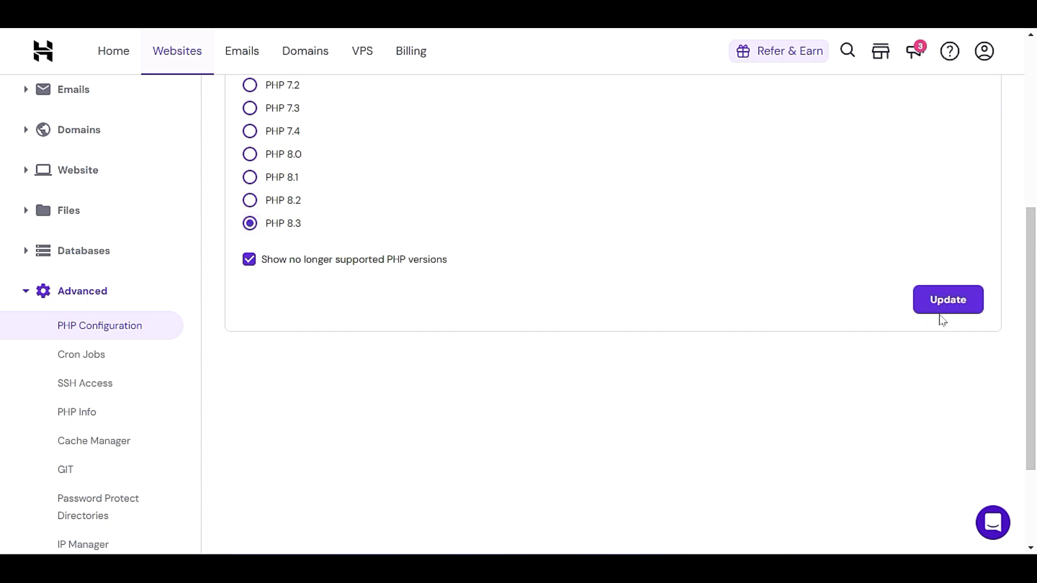
left_click(949, 301)
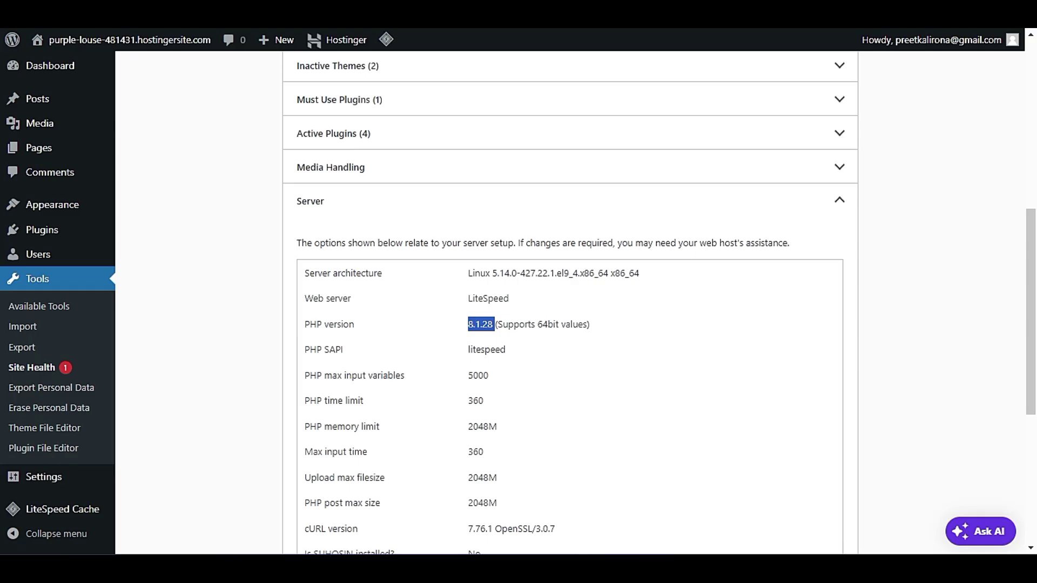
Switch back to the WordPress Site Health page and review the PHP and server details in the Server section
scroll(199, 263, "up", 3)
scroll(197, 270, "down", 5)
scroll(52, 326, "down", 2)
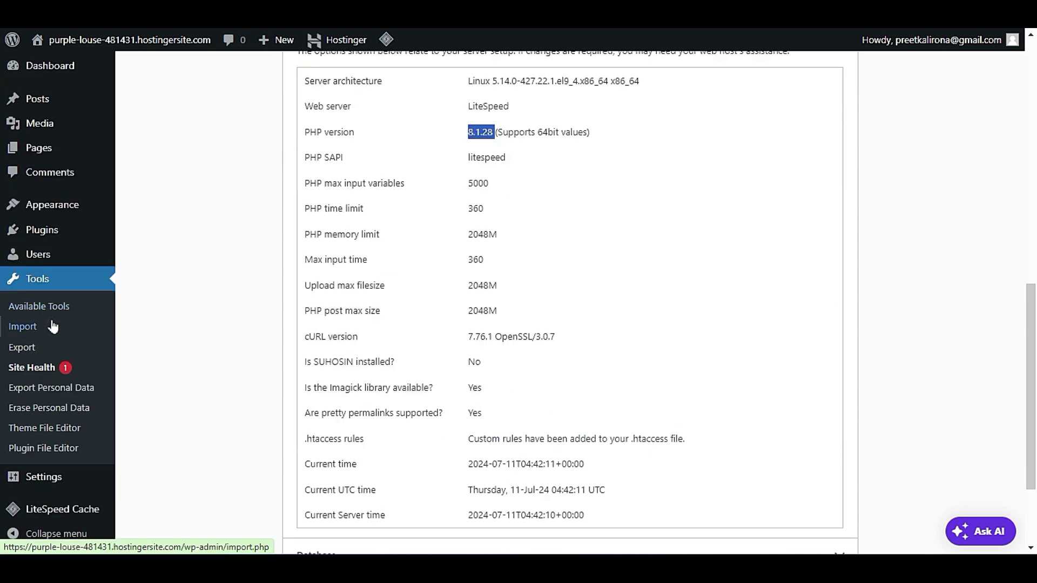
scroll(65, 352, "down", 1)
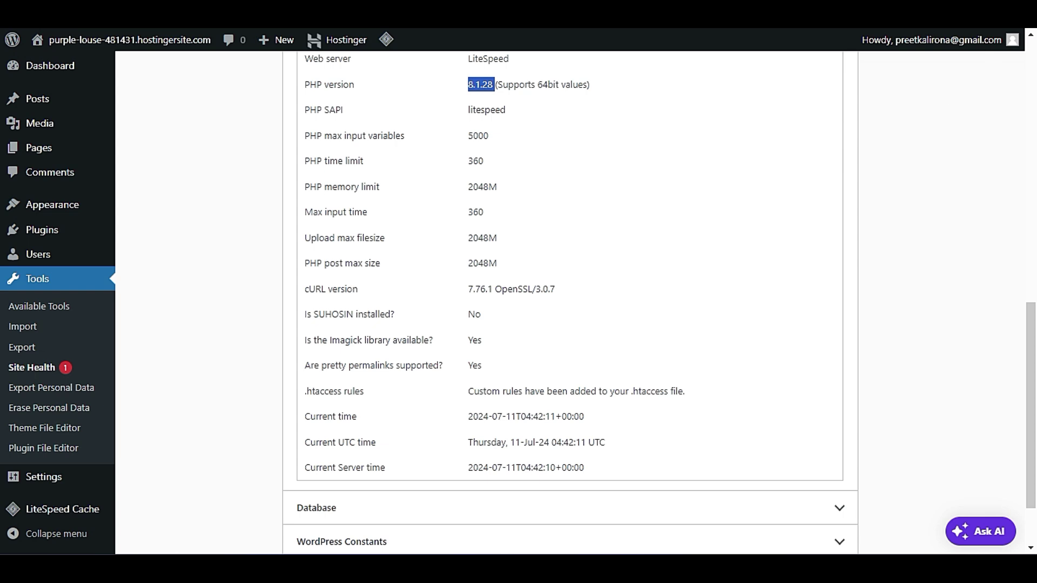
Search Google in a new browser tab for "is woodmart theme support 8.3 php"
key("ctrl+t")
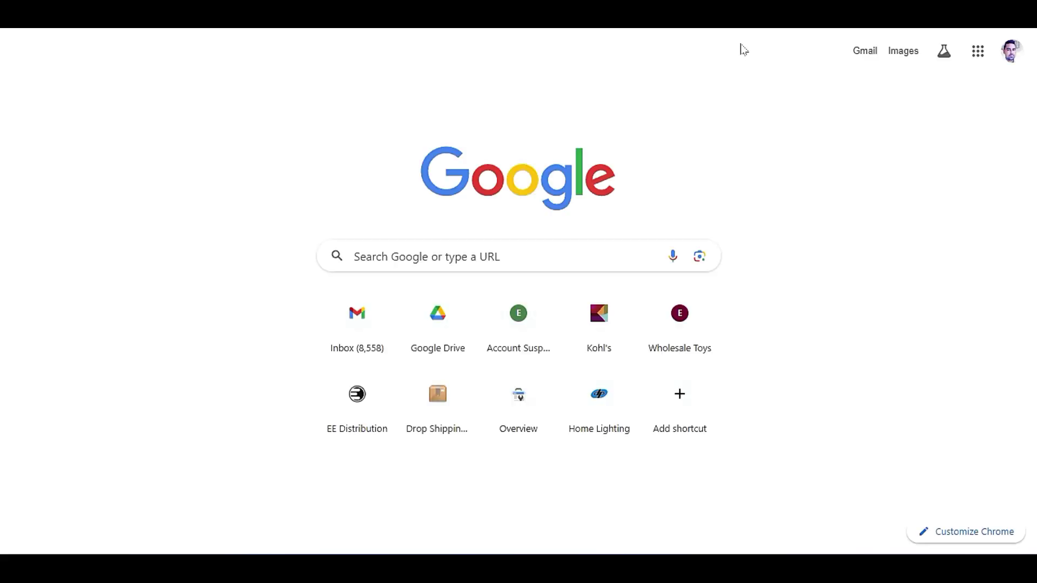
type("woo")
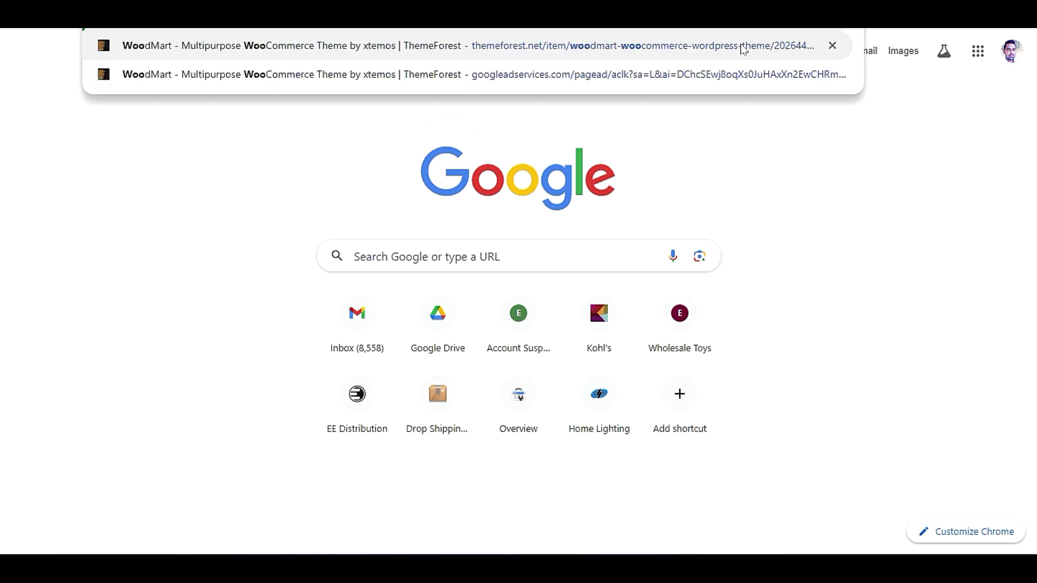
type("dmart")
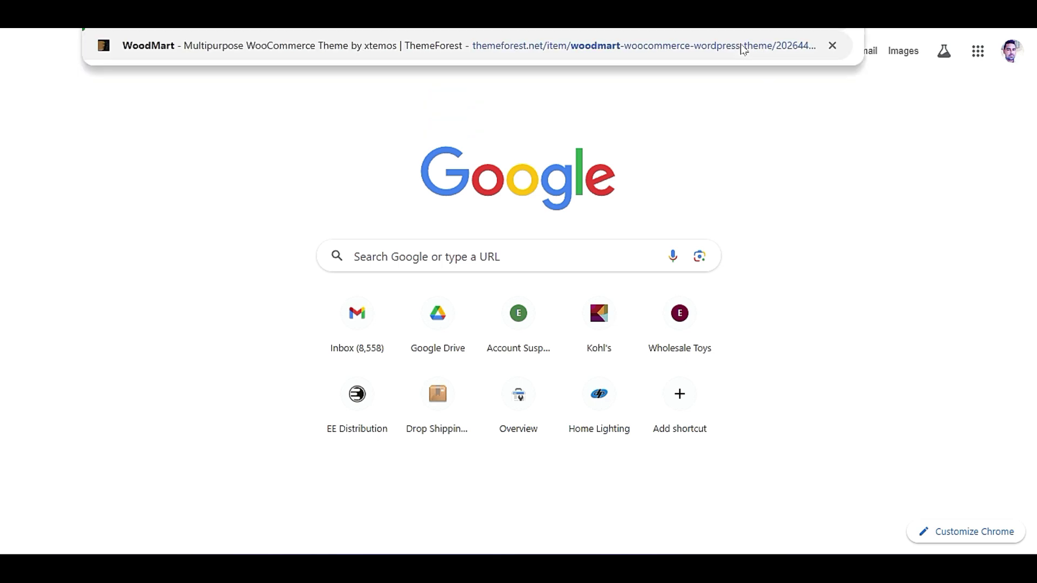
key("Return")
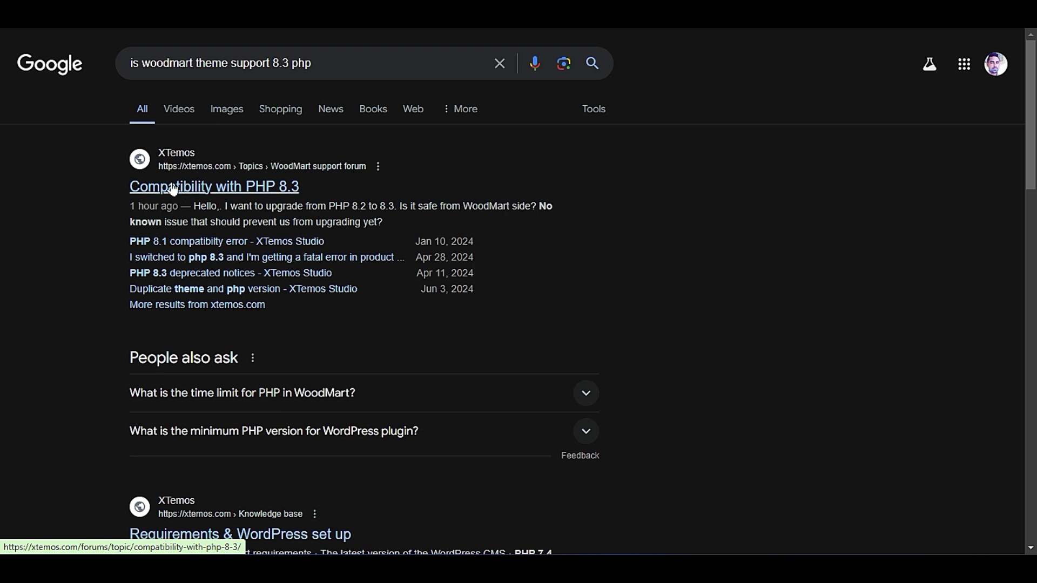
Open the XTemos forum topic "Compatibility with PHP 8.3" and read the post about upgrading with WoodMart
left_click(289, 187)
scroll(356, 224, "down", 8)
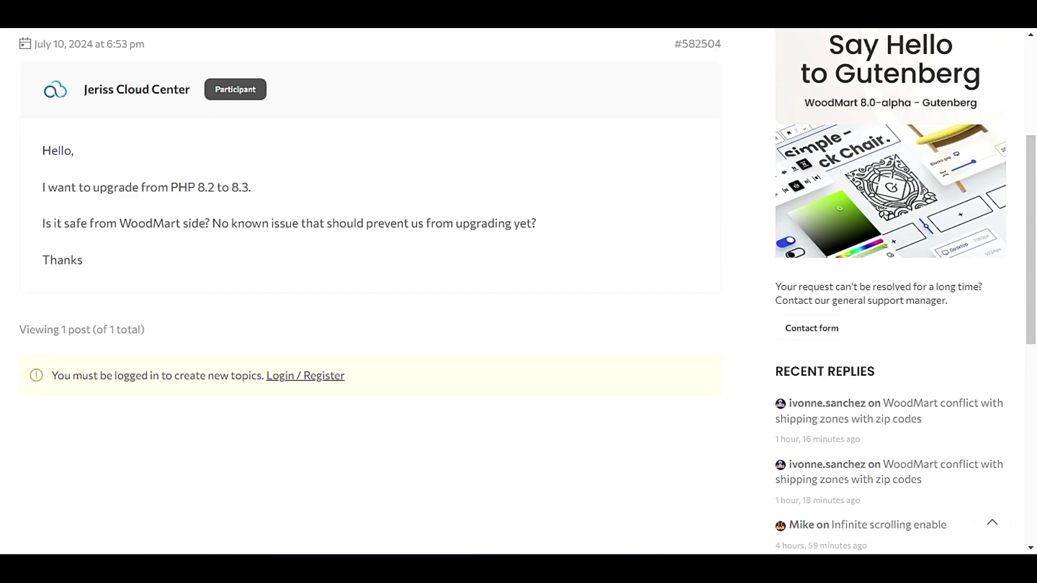
scroll(373, 291, "up", 7)
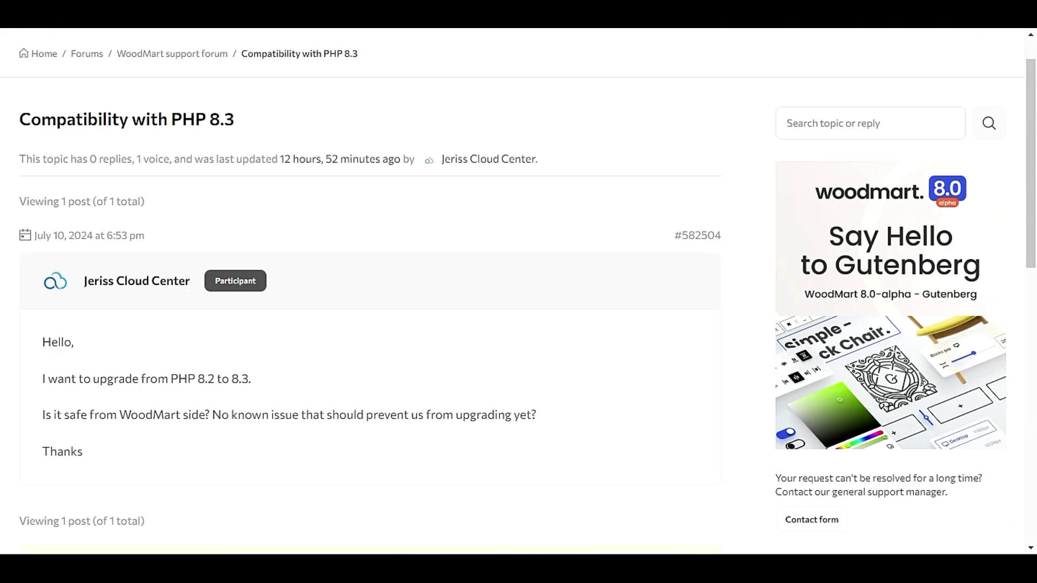
Switch back to Hostinger's PHP configuration, cancel the pending change to PHP 8.3 and select PHP 8.2 instead
left_click(47, 22)
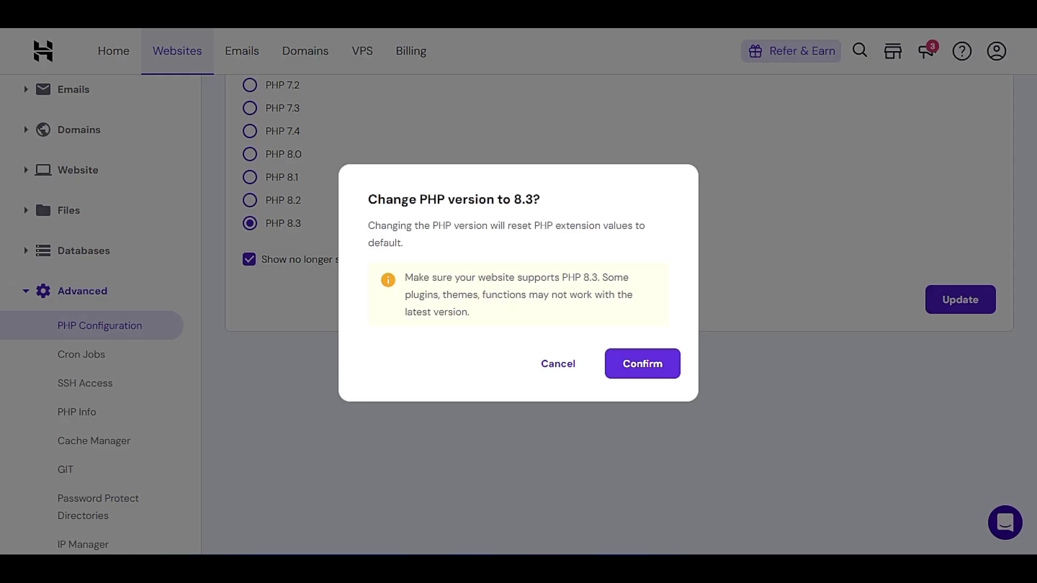
left_click(559, 363)
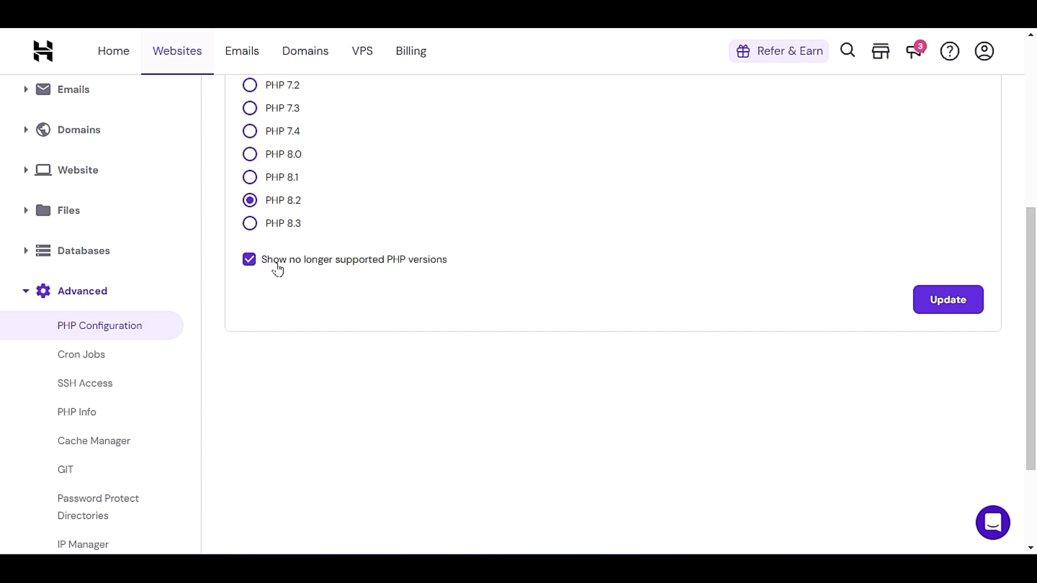
left_click(287, 178)
left_click(289, 198)
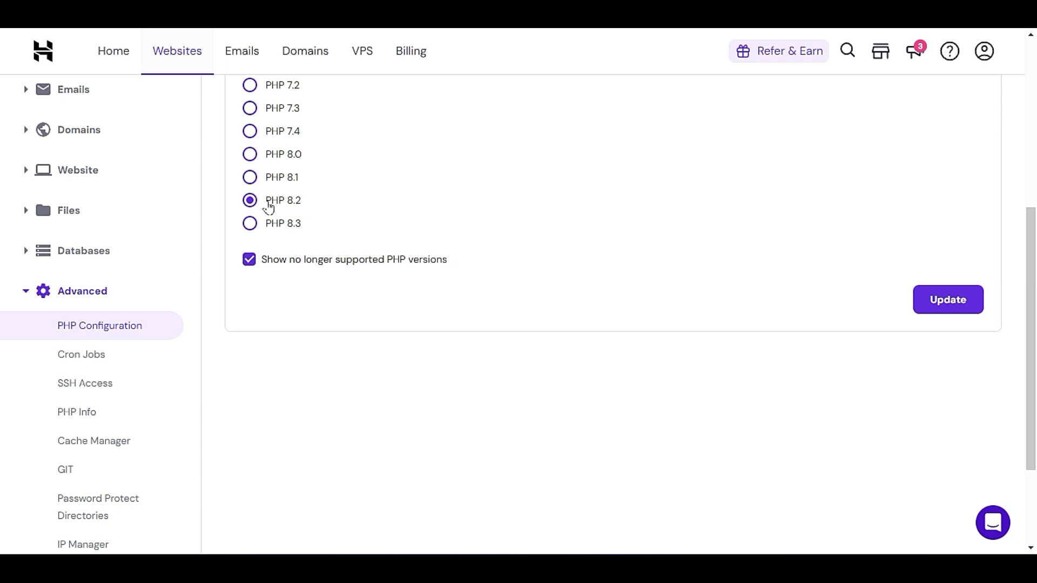
left_click(282, 226)
left_click(294, 196)
left_click(936, 312)
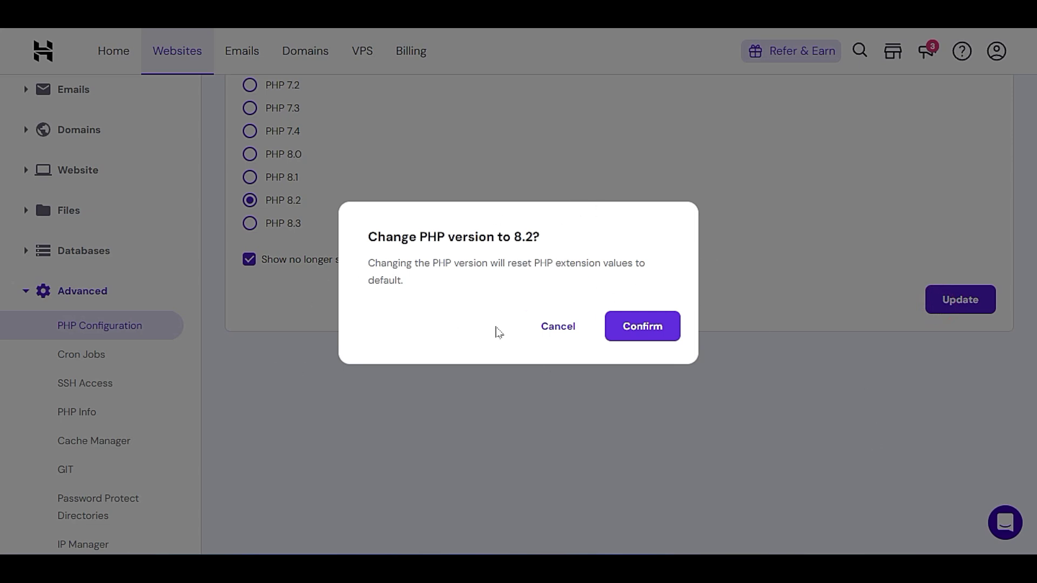
left_click(558, 326)
Request the update to PHP 8.3, read the compatibility warning in the confirmation dialog, and cancel the request
left_click(283, 223)
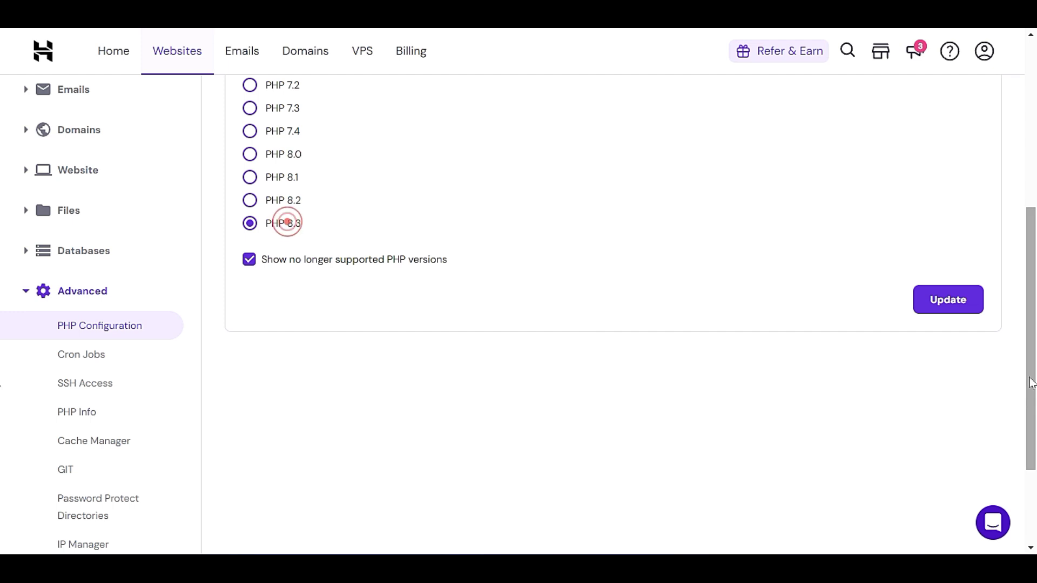
left_click(952, 305)
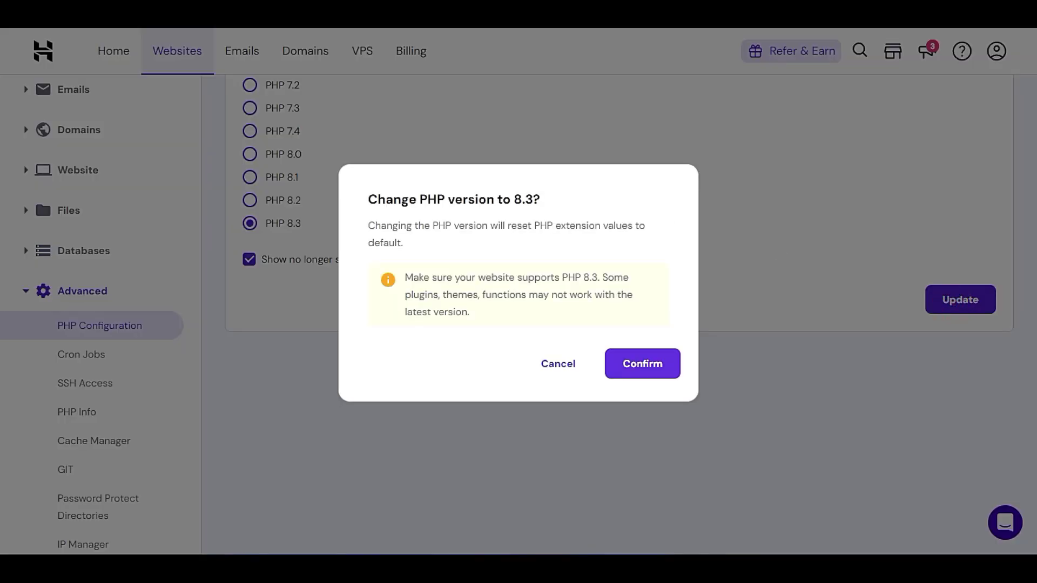
triple_click(417, 285)
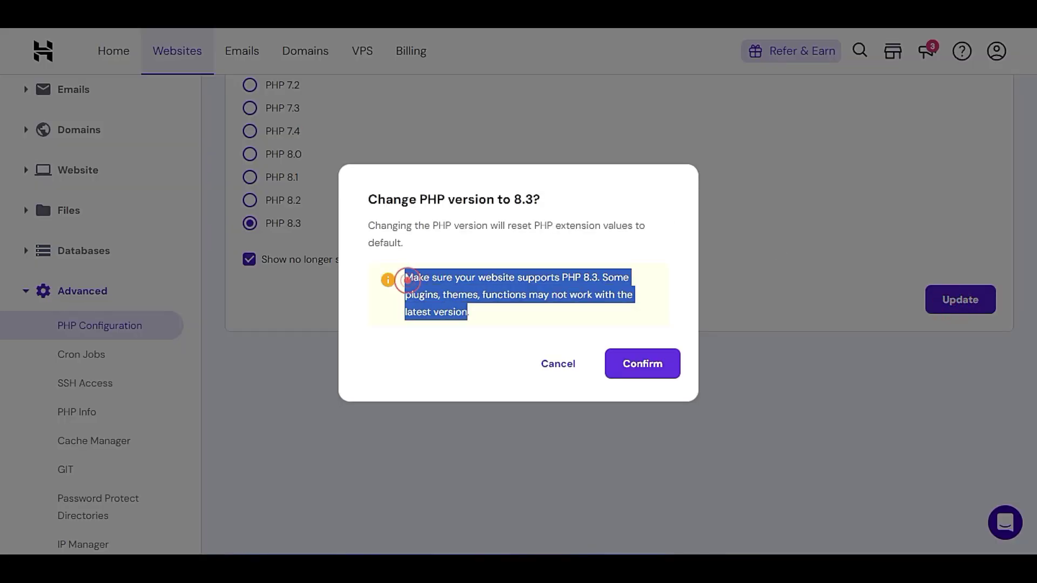
left_click(478, 318)
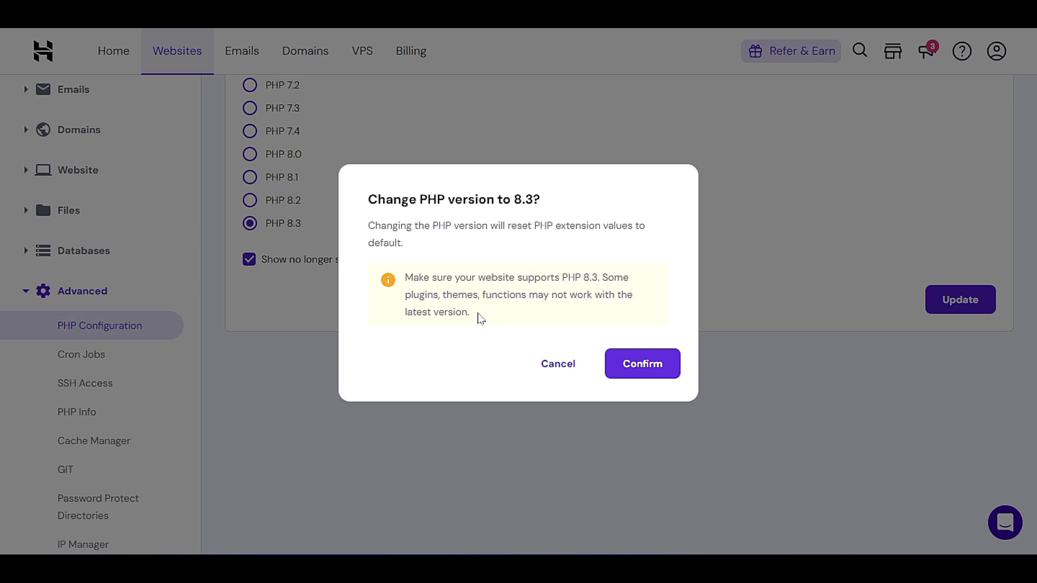
left_click_drag(479, 314, 628, 279)
left_click(425, 290)
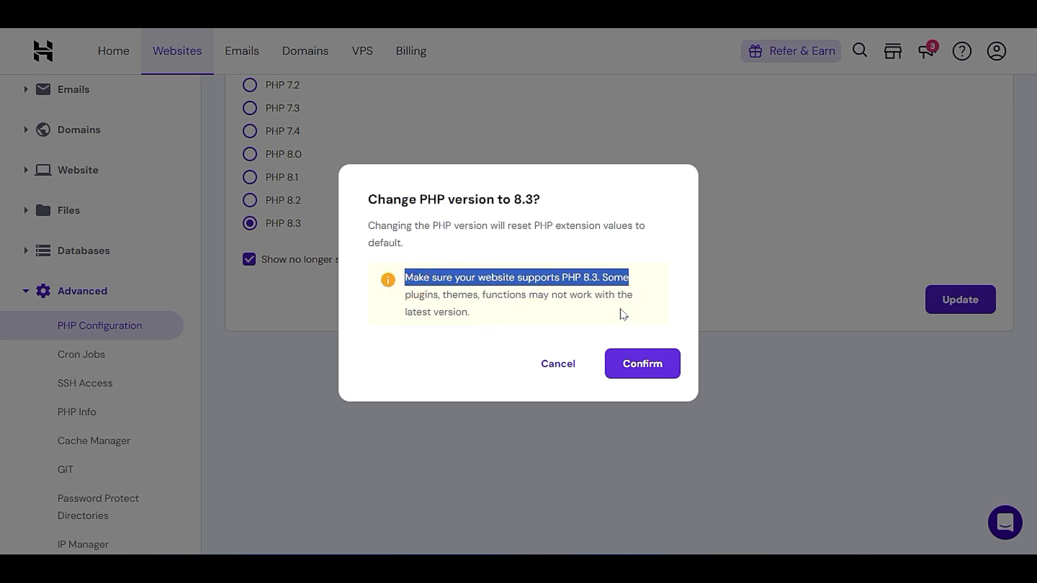
left_click(484, 299)
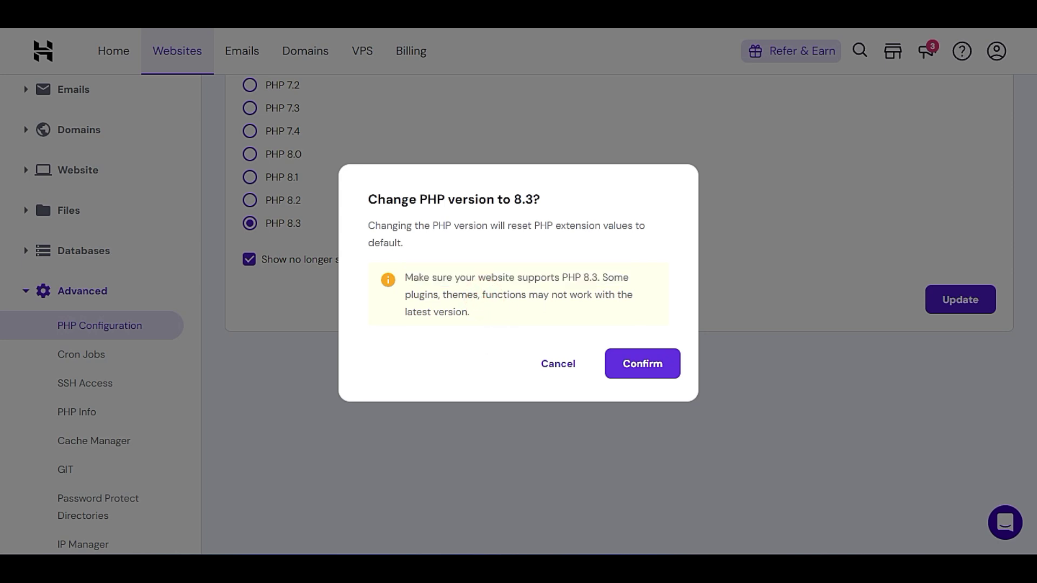
left_click(530, 295)
triple_click(530, 295)
left_click(524, 327)
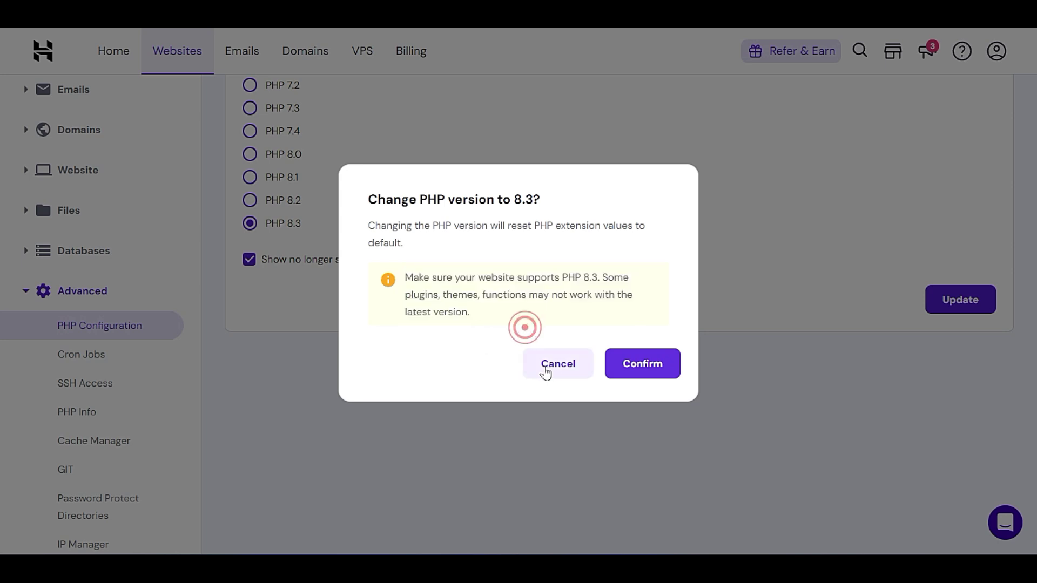
left_click(550, 366)
Select PHP 8.2 for the website and confirm the version update
left_click(283, 201)
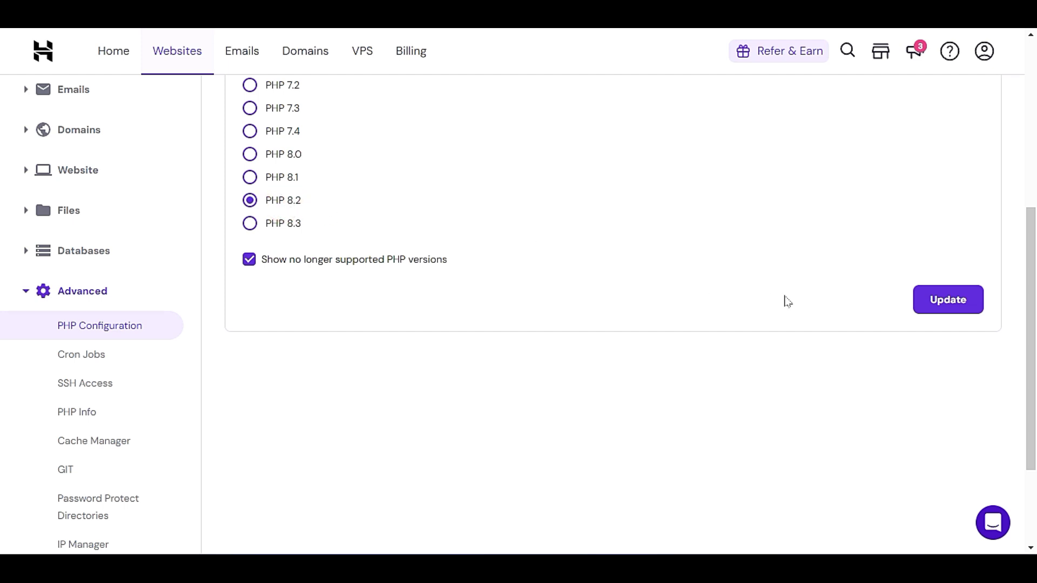
left_click(933, 304)
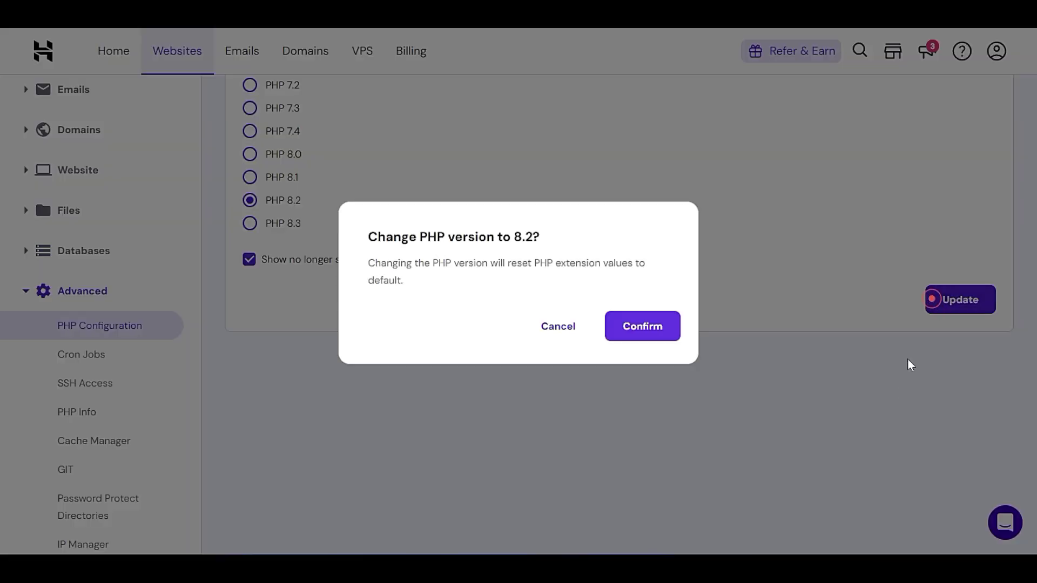
left_click(638, 321)
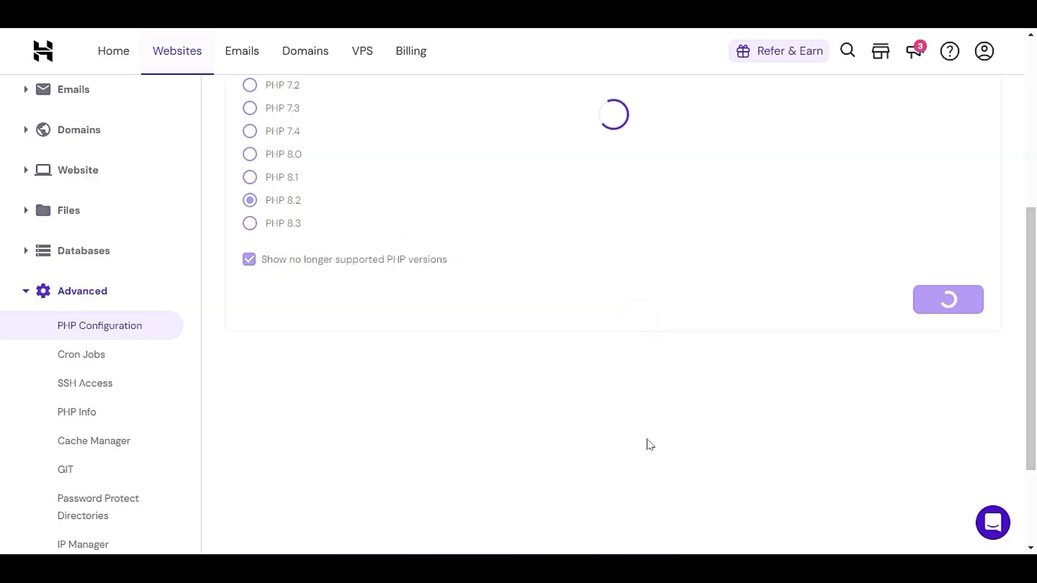
scroll(648, 440, "up", 3)
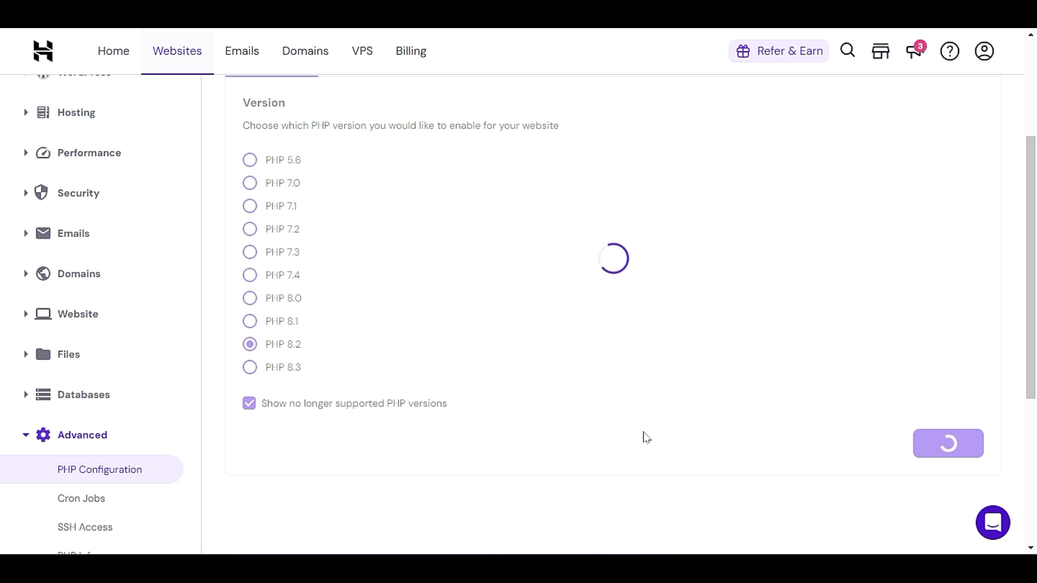
scroll(646, 438, "up", 3)
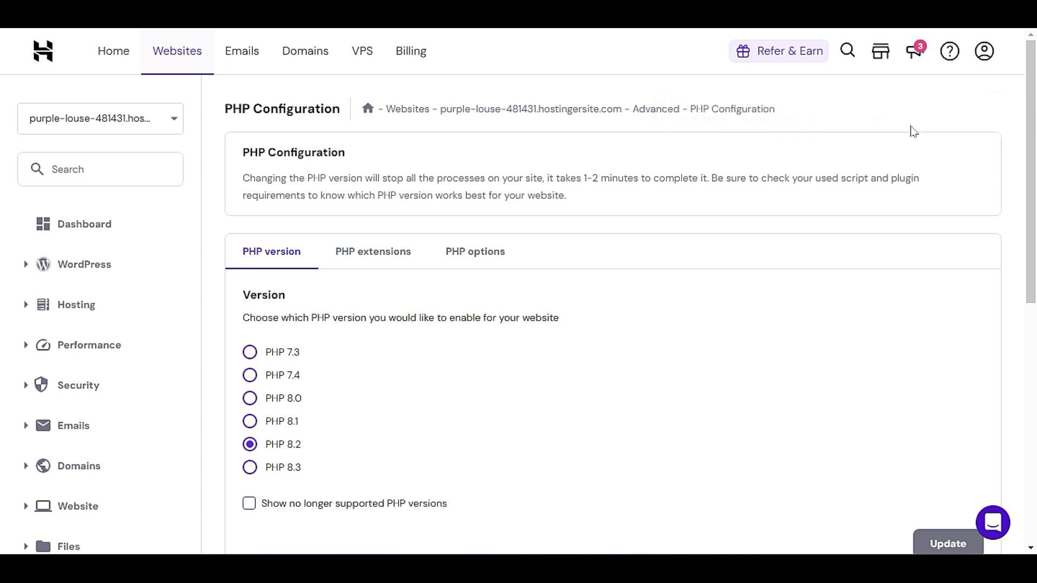
View the website's PHP extensions and look through its PHP options down to the execution and upload limits
scroll(863, 208, "down", 2)
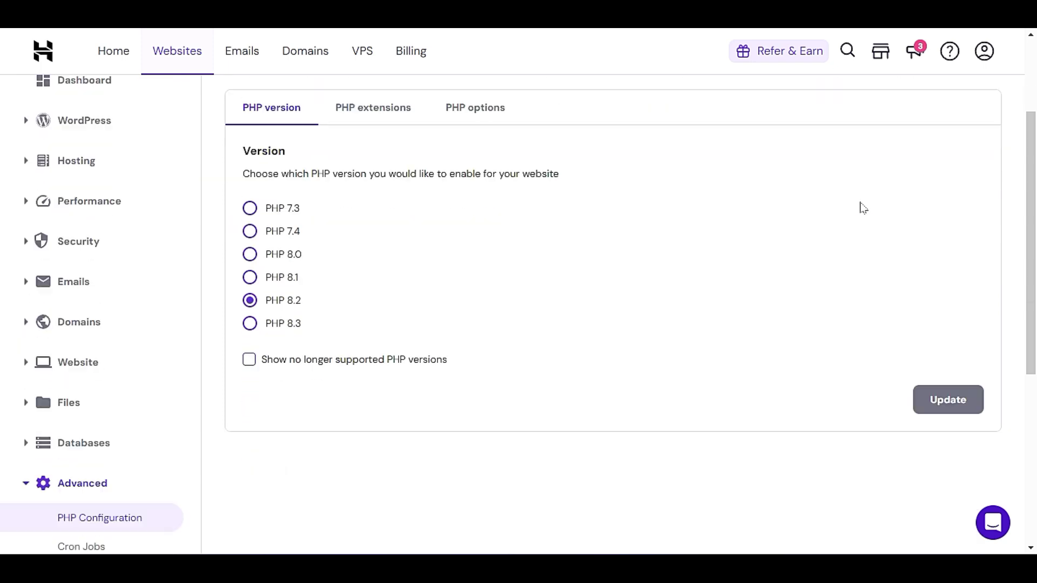
left_click(391, 111)
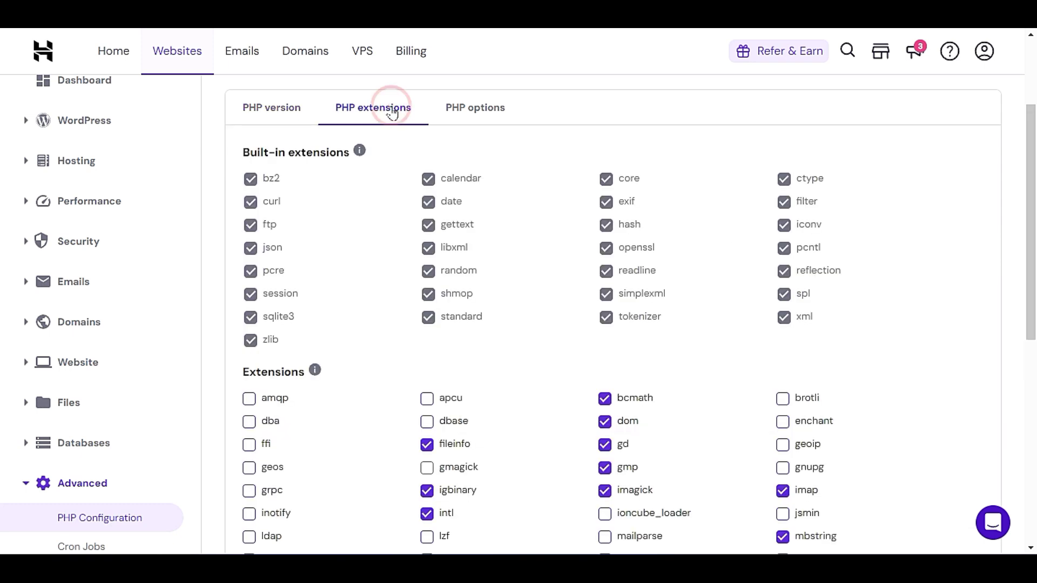
left_click(464, 111)
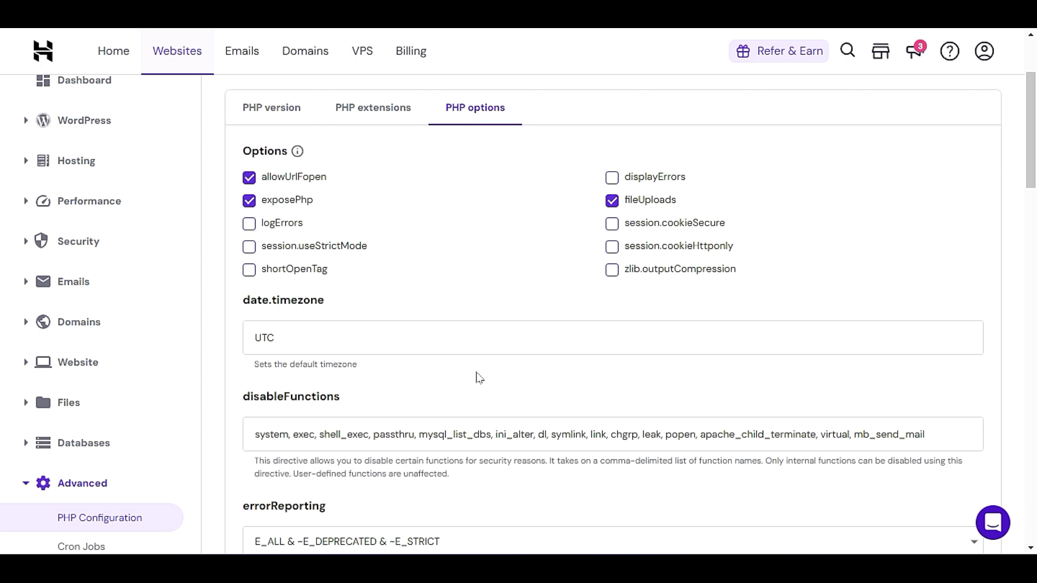
scroll(477, 377, "down", 5)
scroll(468, 377, "down", 3)
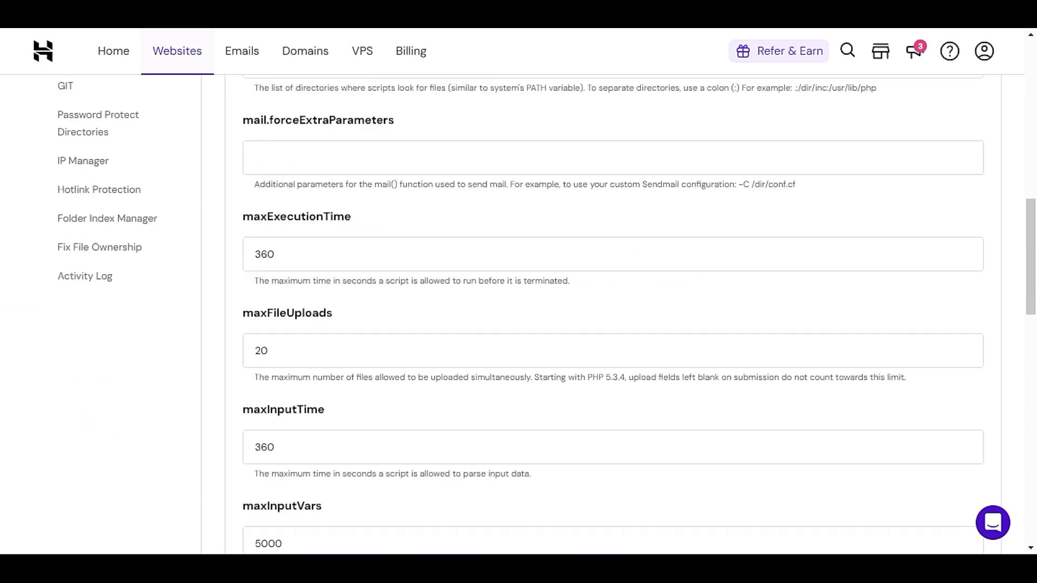
scroll(613, 313, "up", 2)
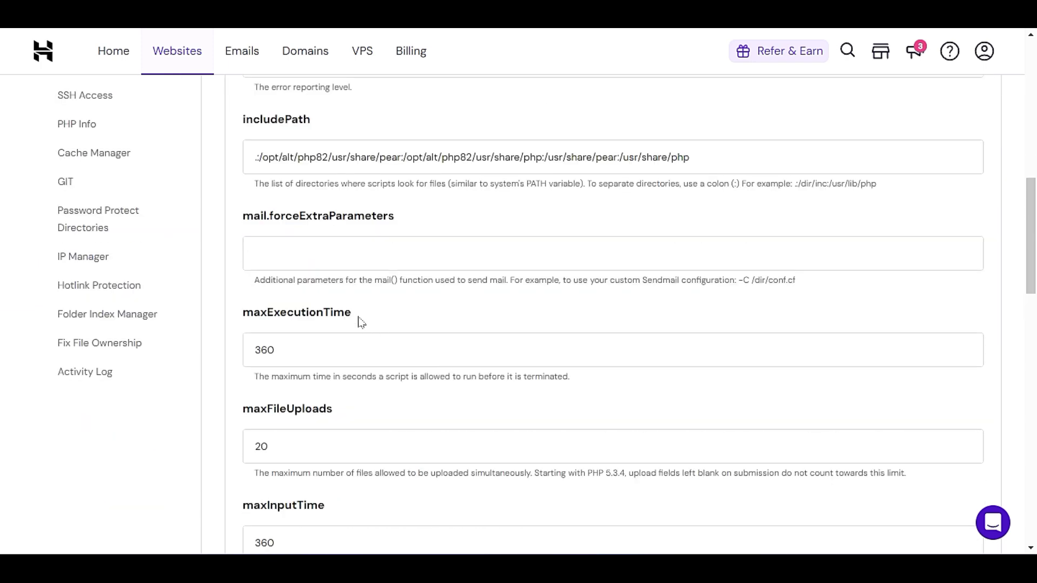
Examine the maxExecutionTime and maxFileUploads settings in the PHP options
left_click_drag(361, 321, 244, 316)
left_click(291, 310)
scroll(302, 350, "down", 3)
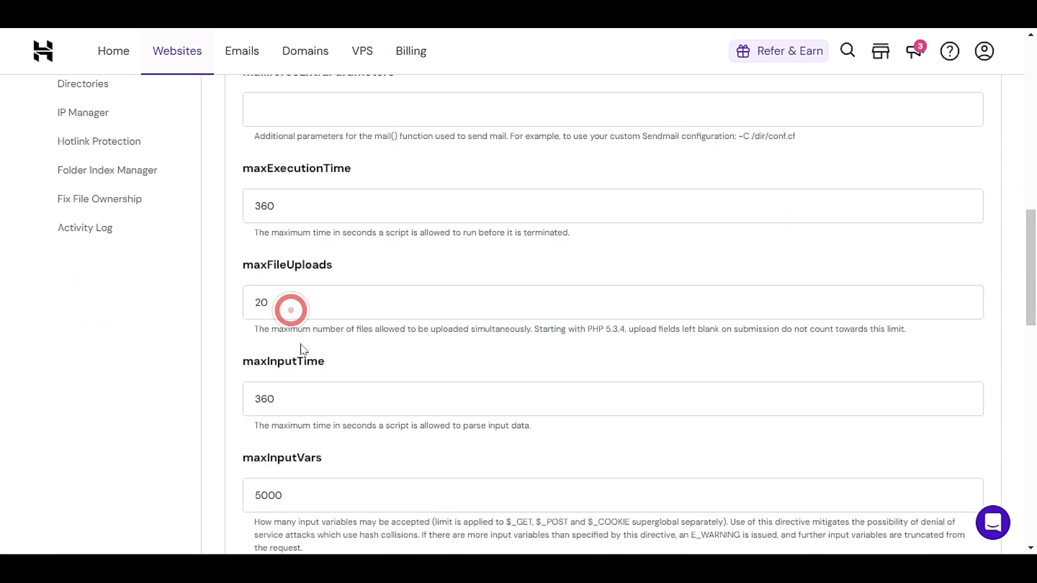
left_click_drag(345, 267, 267, 266)
left_click(281, 301)
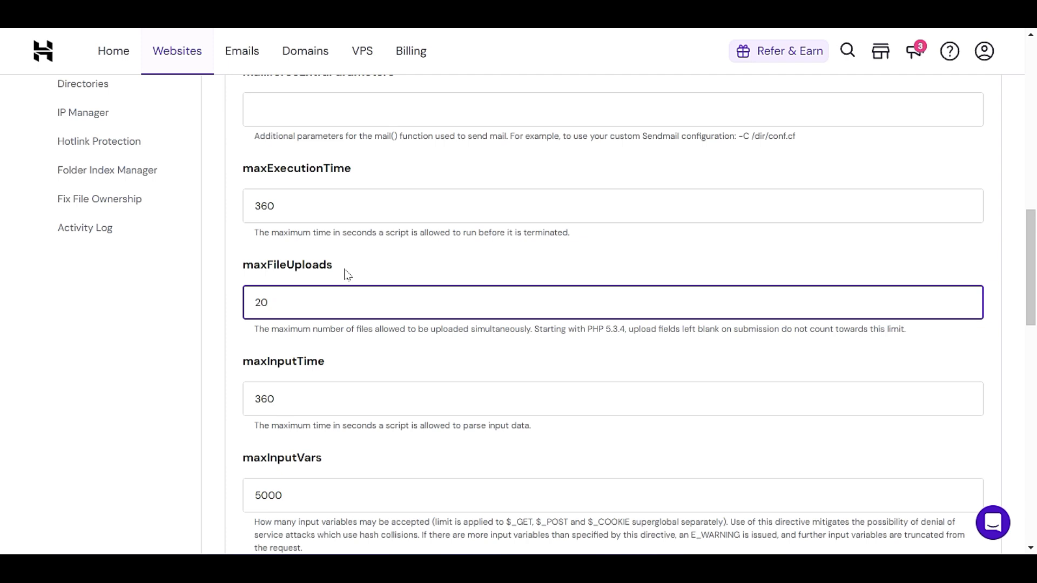
double_click(292, 296)
left_click(313, 314)
scroll(313, 314, "down", 2)
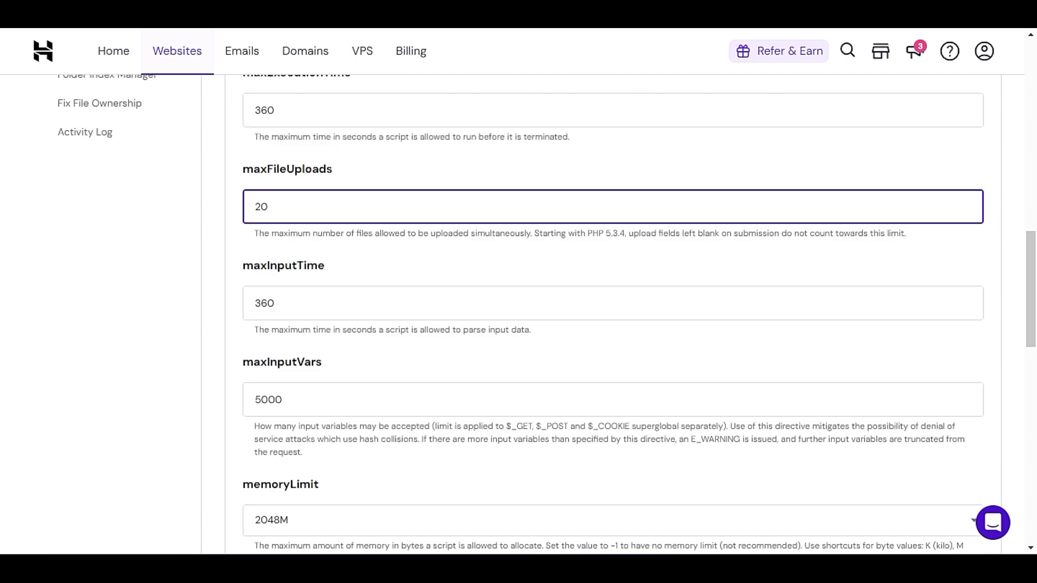
Look over the PHP options from the beginning and examine the maxExecutionTime value in detail
scroll(500, 232, "up", 15)
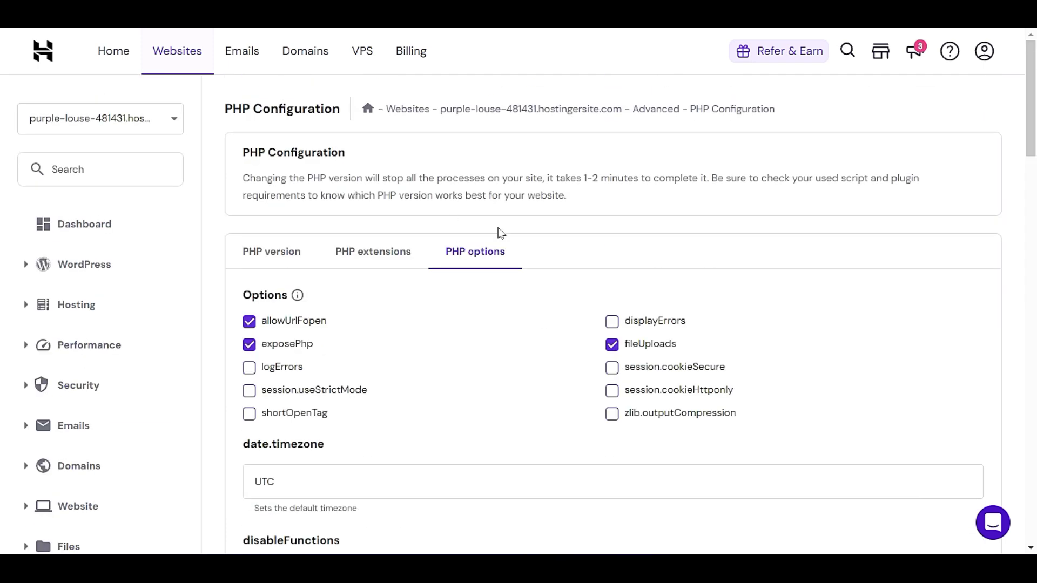
scroll(479, 264, "down", 8)
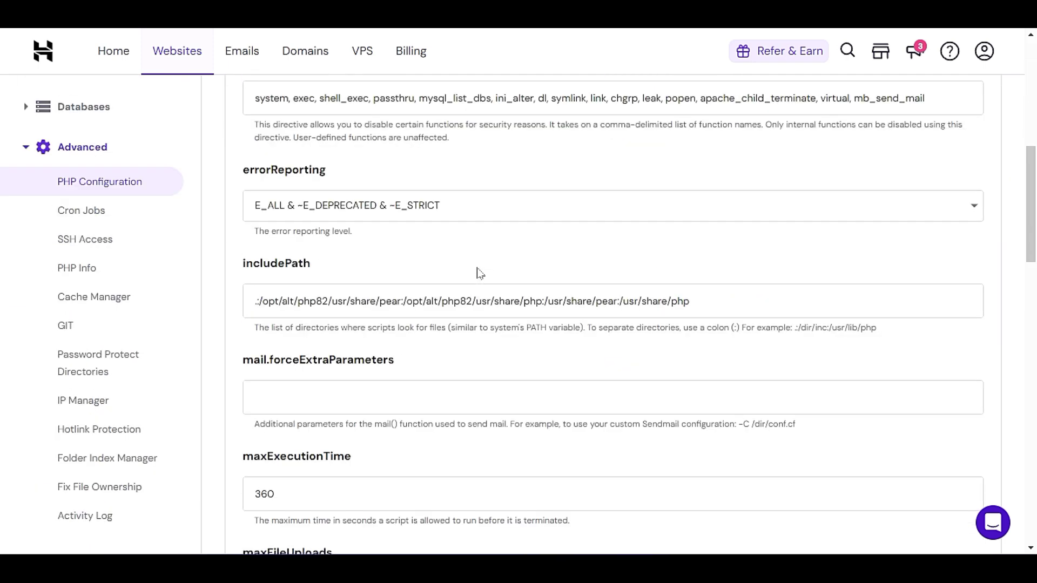
scroll(479, 273, "down", 4)
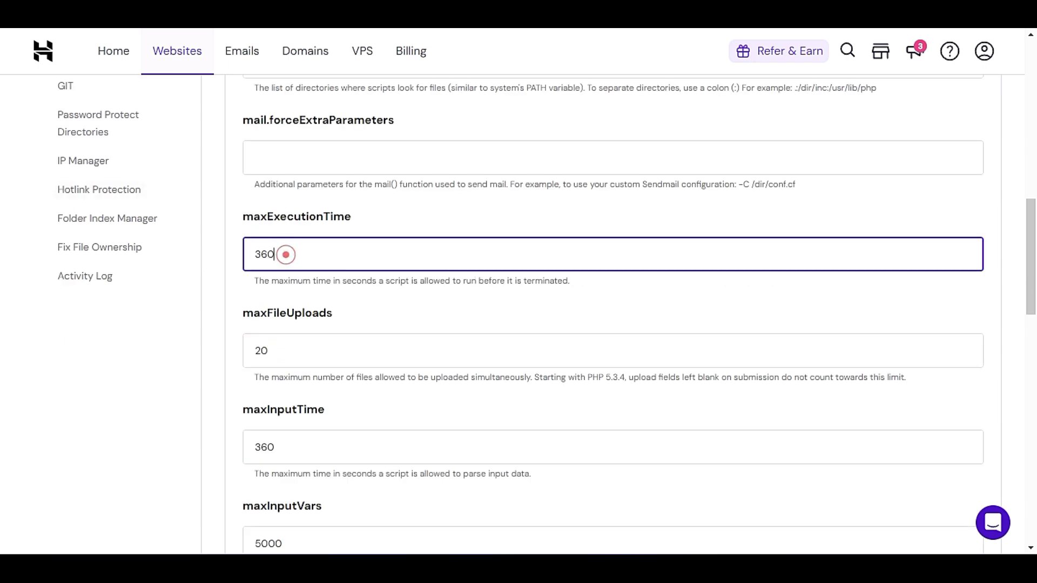
double_click(278, 254)
left_click(289, 297)
double_click(280, 255)
left_click(308, 265)
left_click_drag(238, 224, 330, 217)
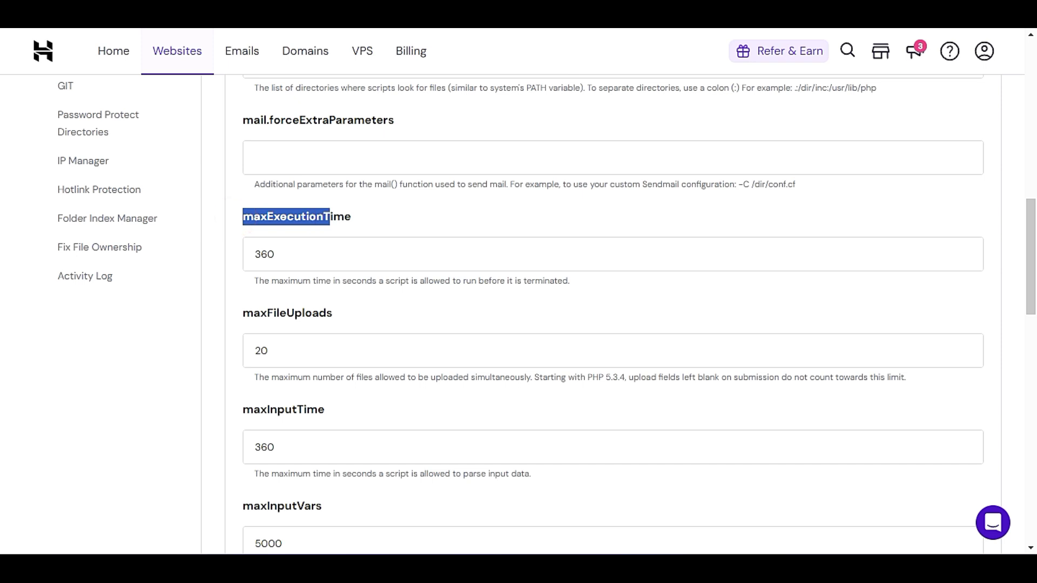
double_click(356, 216)
left_click(251, 216)
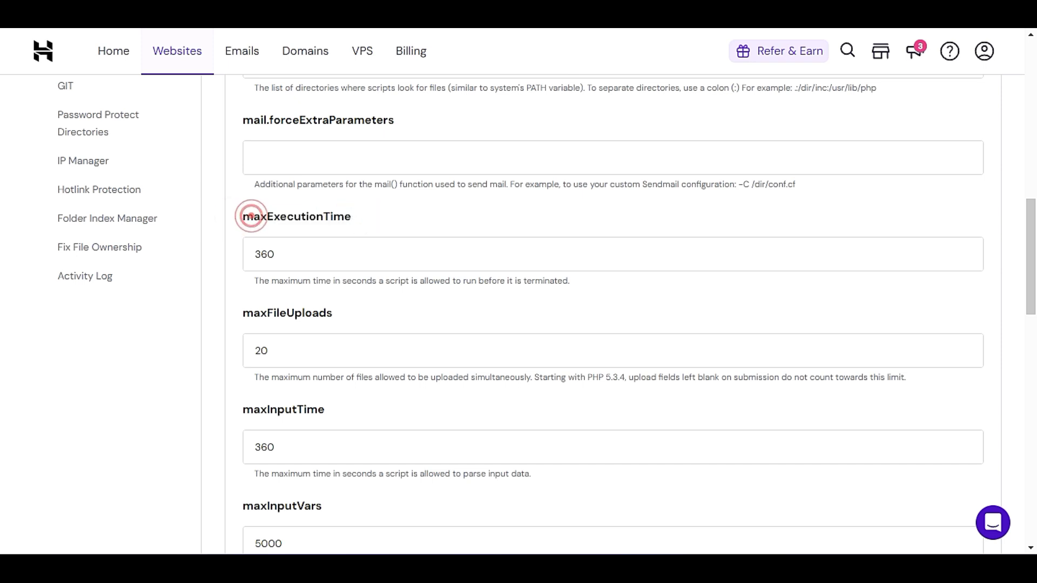
double_click(280, 254)
left_click(277, 257)
double_click(292, 256)
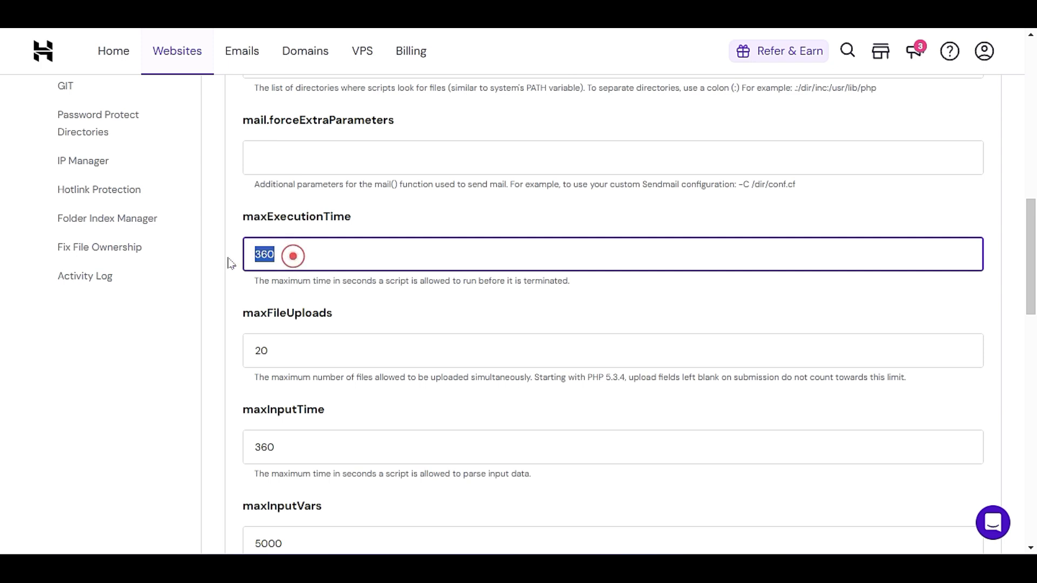
left_click(288, 255)
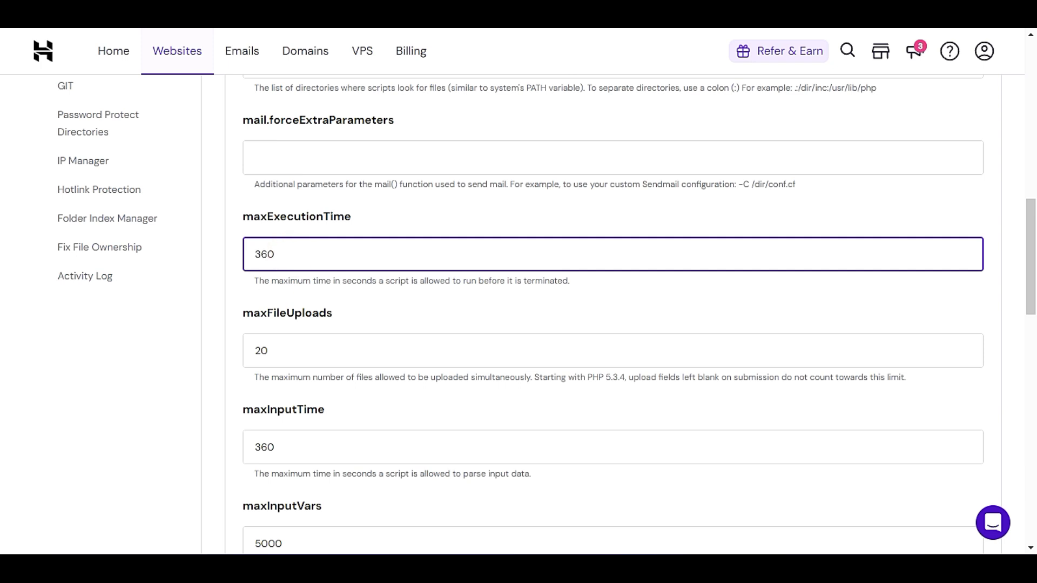
Examine the maxFileUploads, maxInputTime, maxInputVars and memoryLimit settings in the PHP options
left_click(285, 353)
scroll(351, 316, "down", 2)
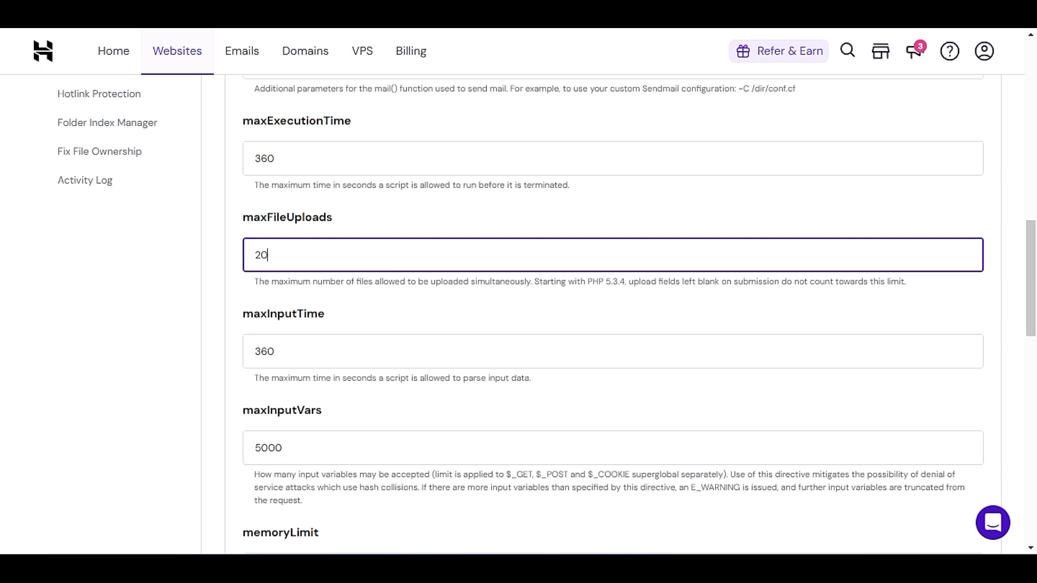
double_click(262, 255)
scroll(303, 243, "down", 3)
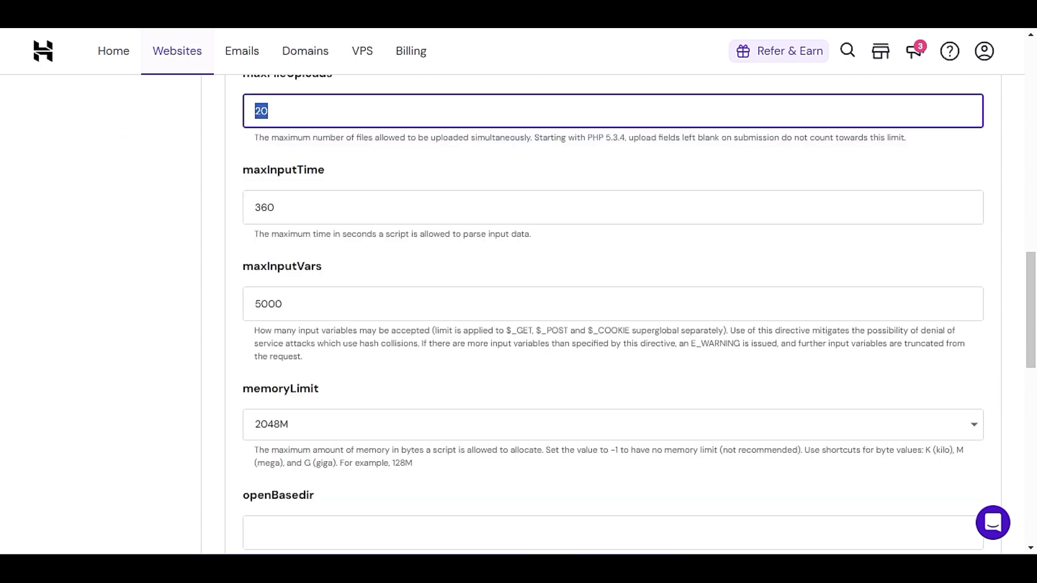
left_click(303, 206)
left_click(324, 303)
scroll(324, 303, "down", 2)
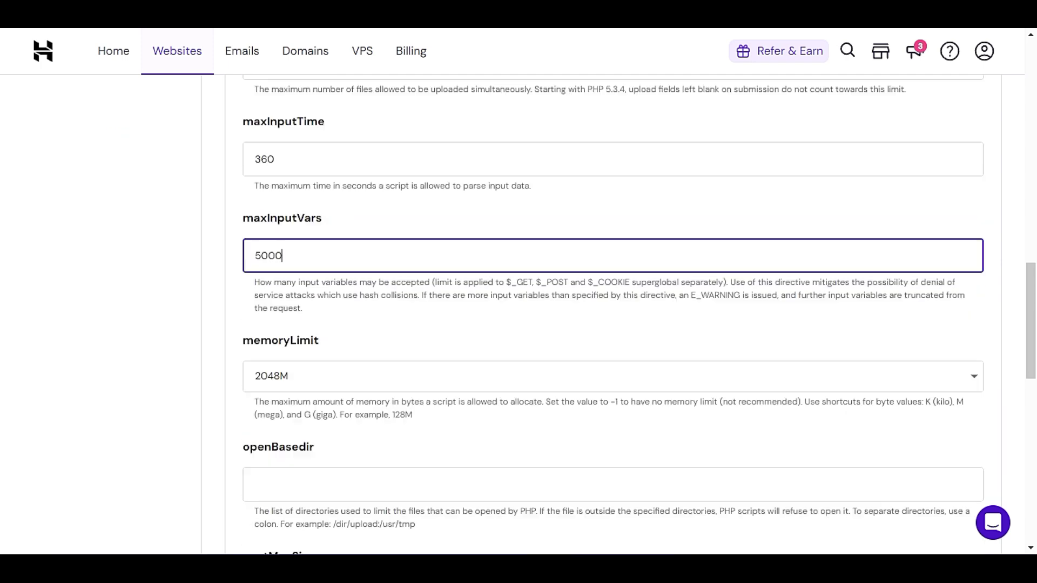
left_click(336, 316)
left_click(350, 290)
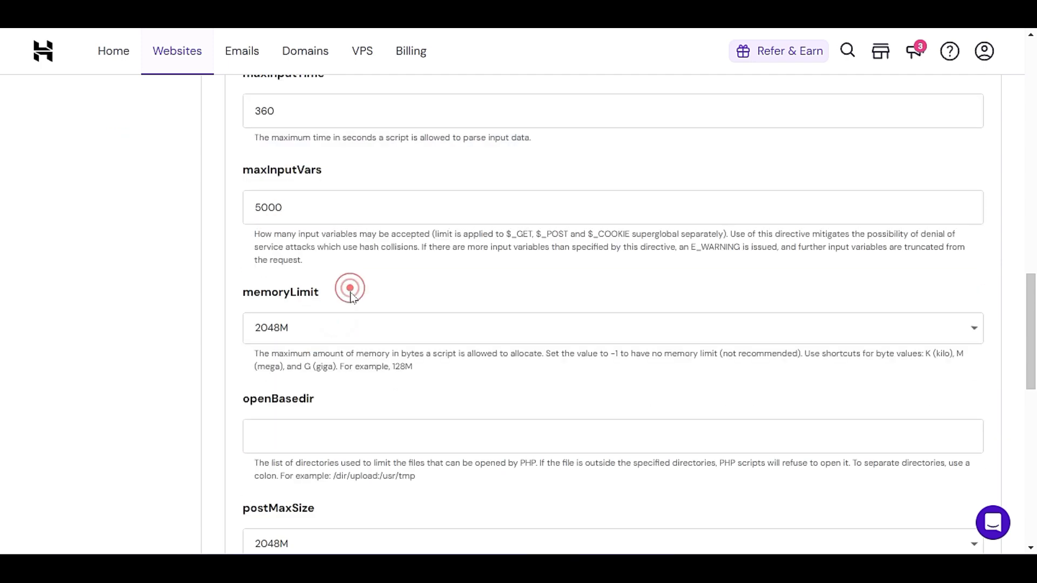
Set both memoryLimit and postMaxSize to 2048M in the PHP options
scroll(350, 290, "down", 2)
left_click(324, 232)
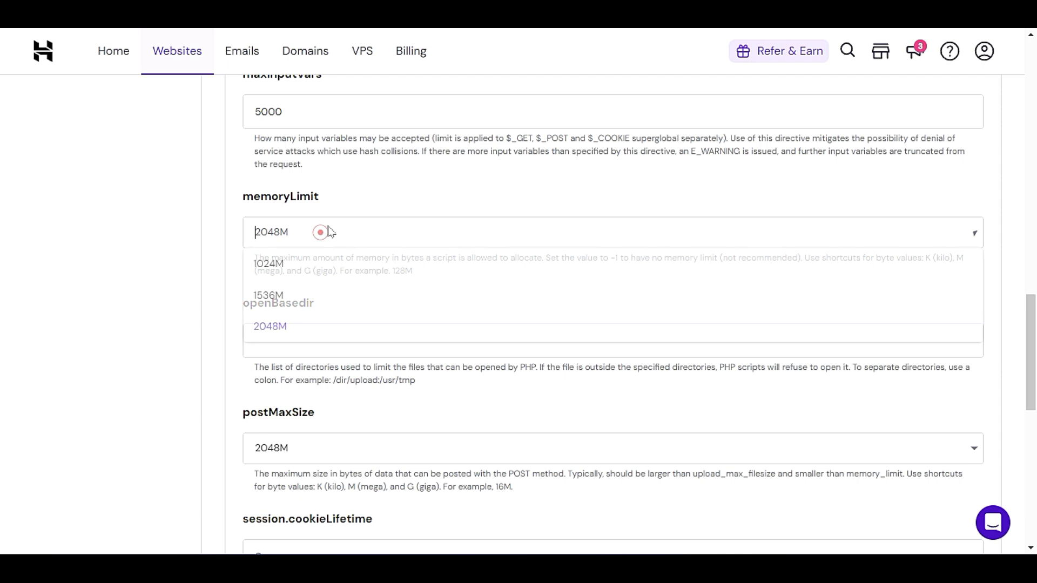
left_click(330, 326)
scroll(330, 326, "down", 2)
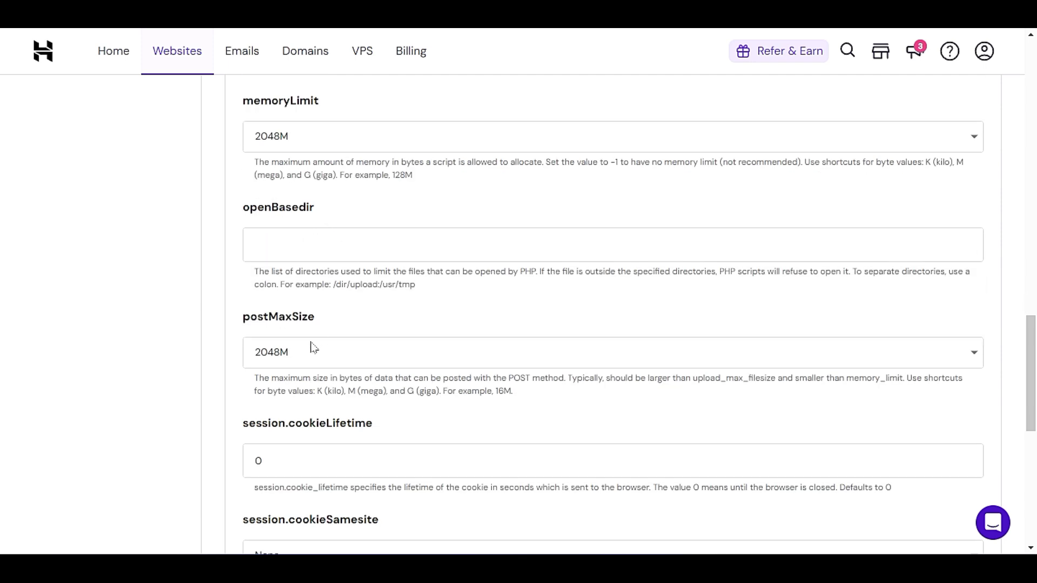
left_click(375, 354)
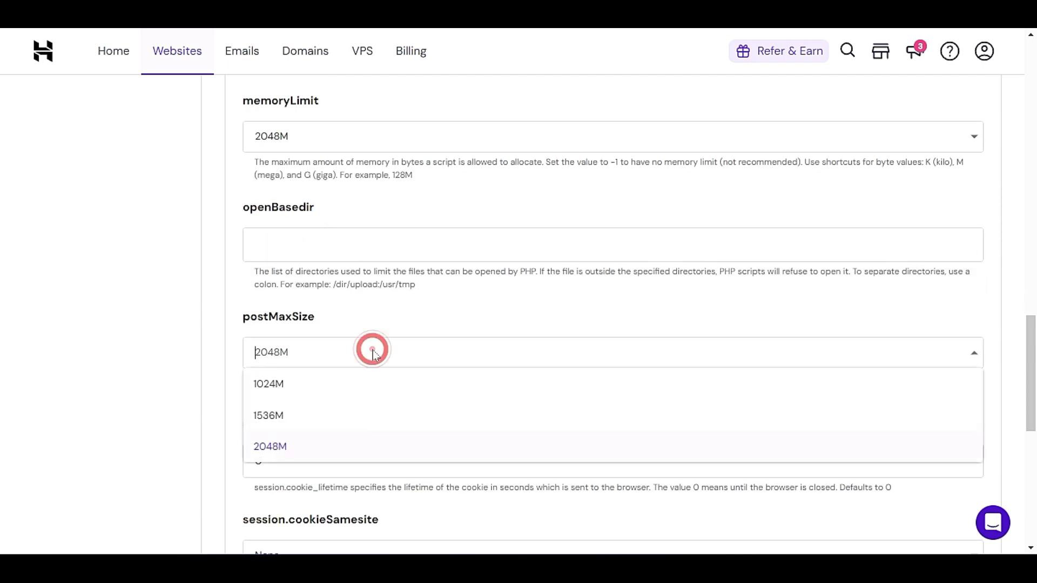
left_click(336, 446)
scroll(342, 313, "down", 3)
left_click(329, 214)
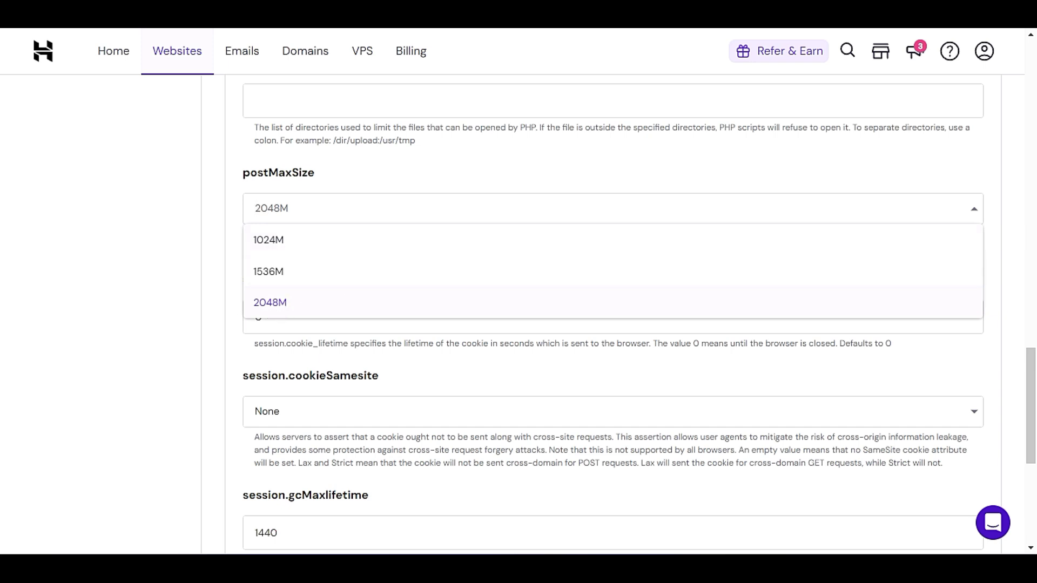
left_click(254, 303)
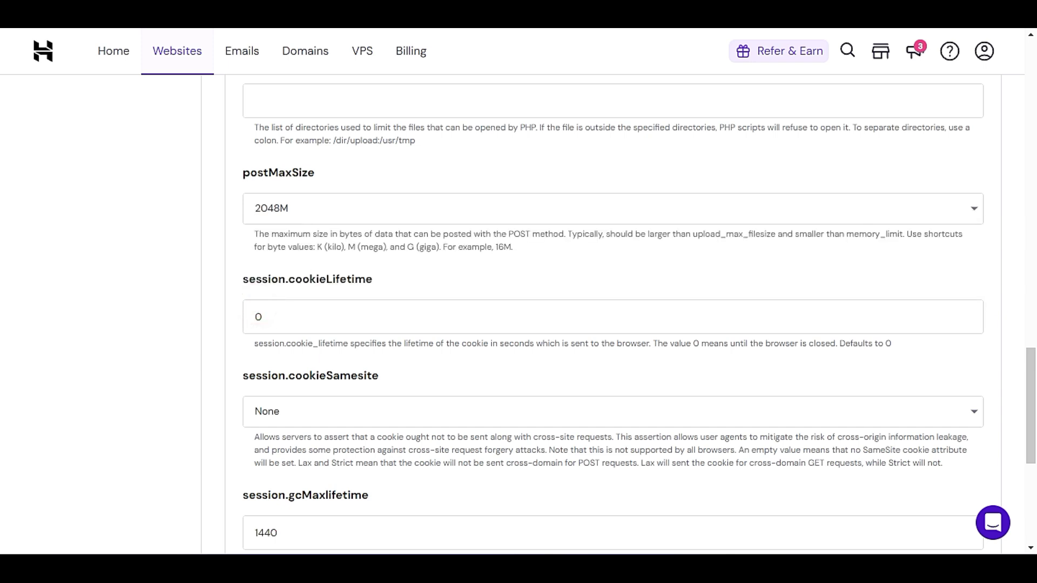
Set uploadMaxFilesize to 2048M and save the PHP options
scroll(611, 314, "down", 5)
left_click(306, 243)
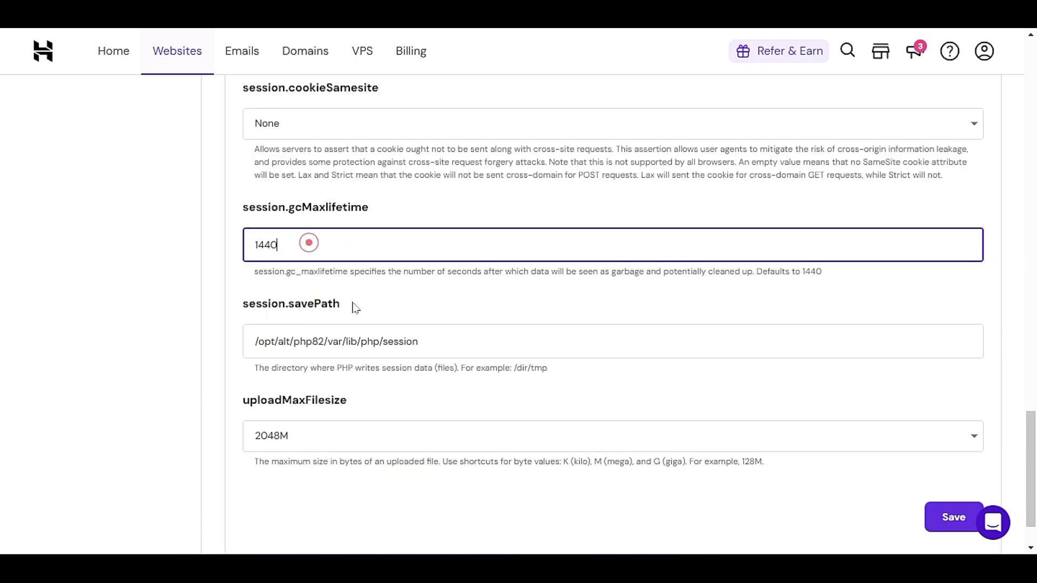
double_click(285, 248)
scroll(226, 384, "down", 1)
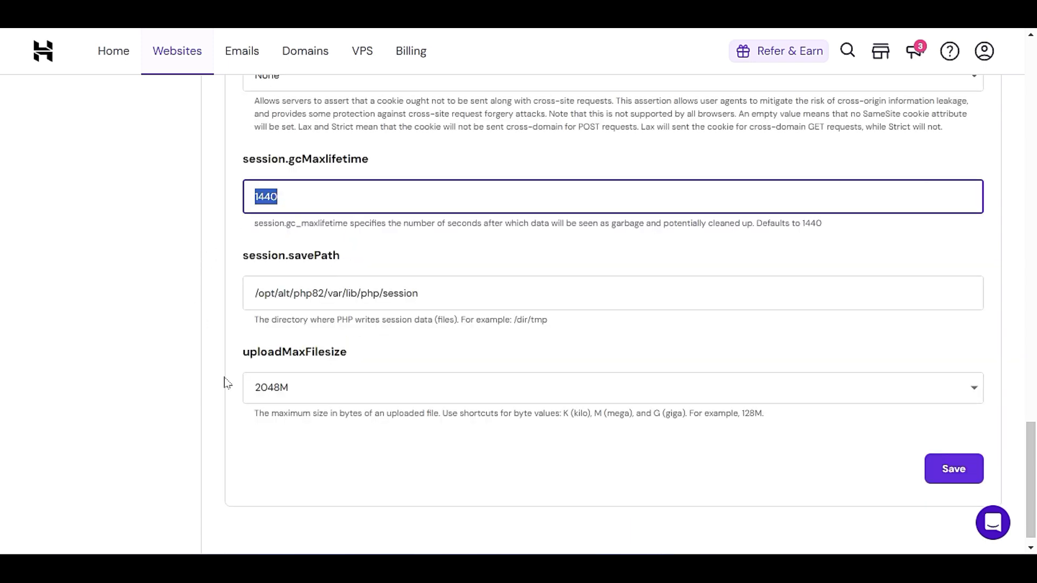
left_click(322, 370)
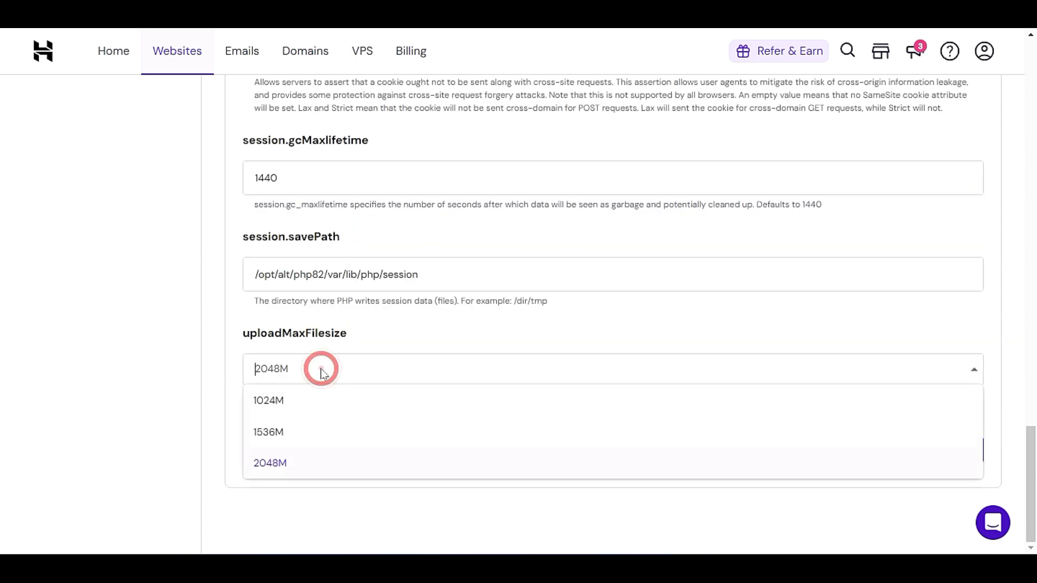
left_click(288, 475)
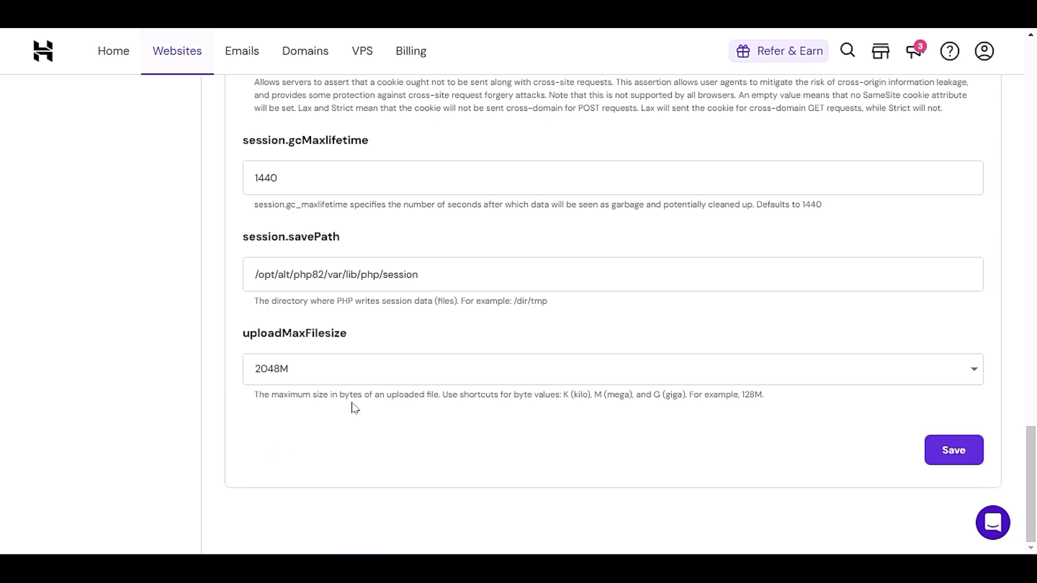
left_click(951, 461)
Return to the PHP version choices in the PHP configuration and check which version is enabled
scroll(683, 400, "up", 10)
scroll(689, 411, "up", 20)
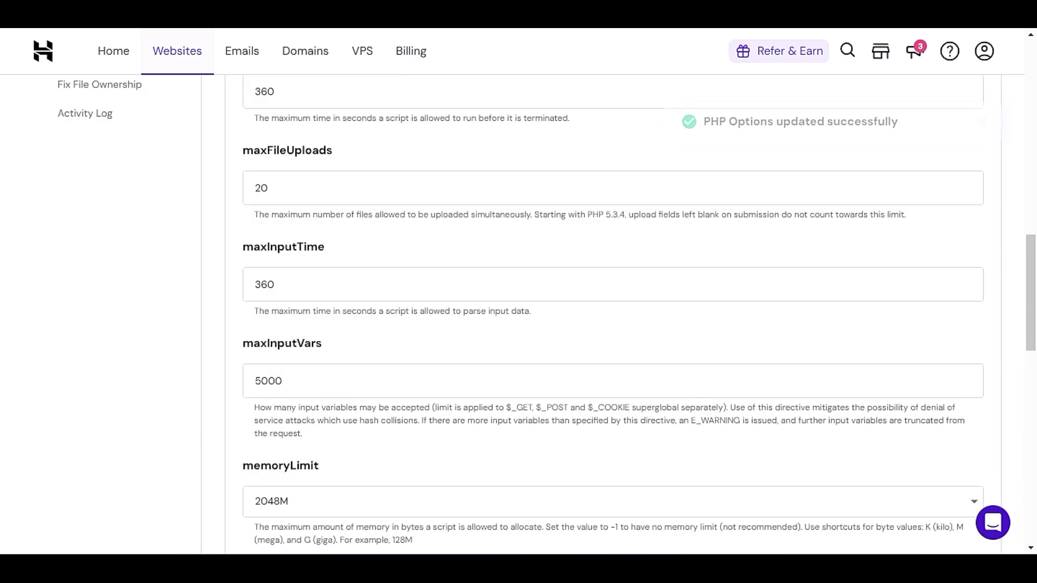
scroll(675, 399, "up", 1)
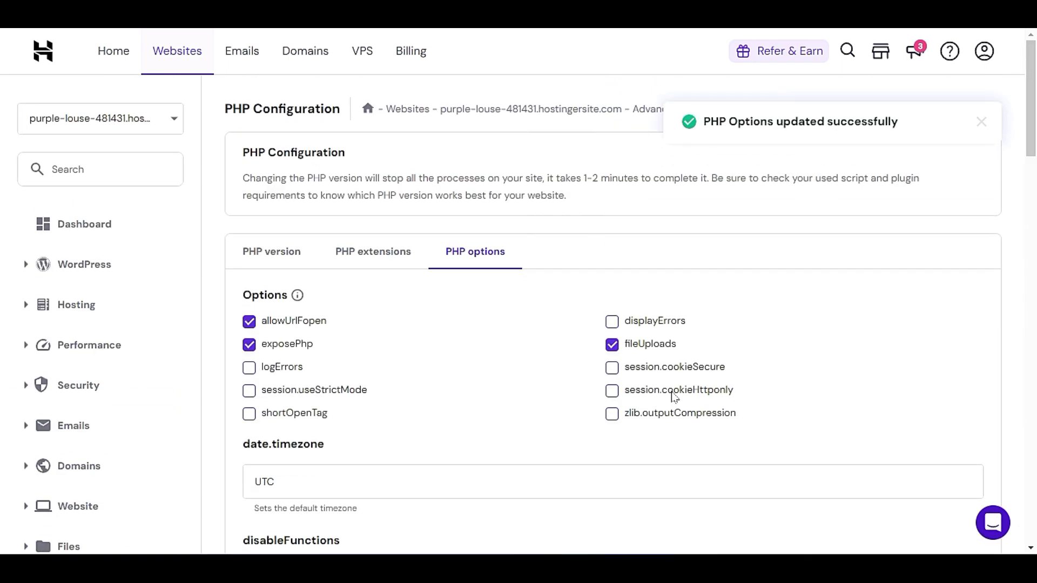
left_click(292, 258)
scroll(296, 424, "down", 2)
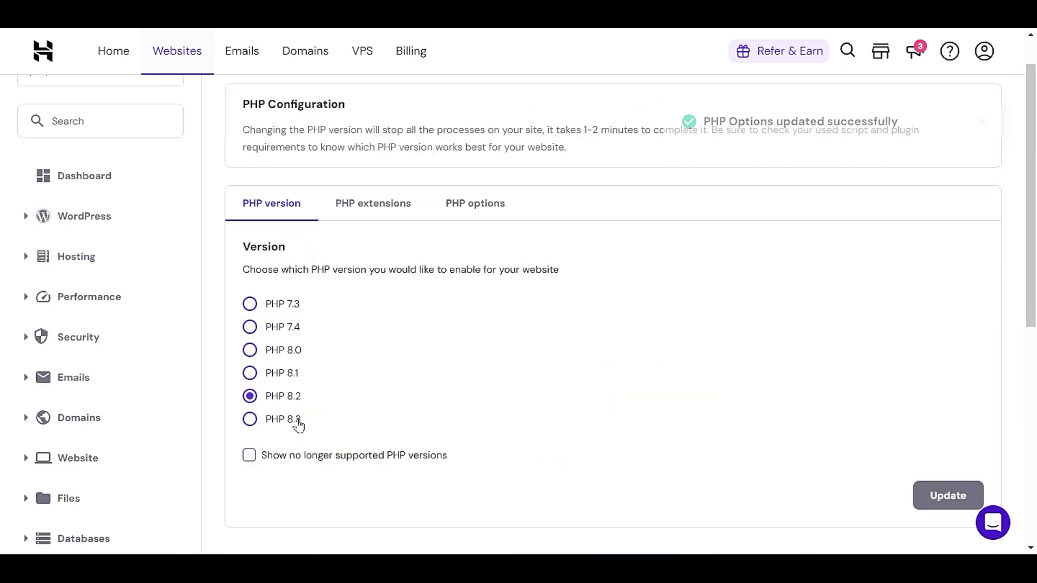
scroll(398, 419, "up", 2)
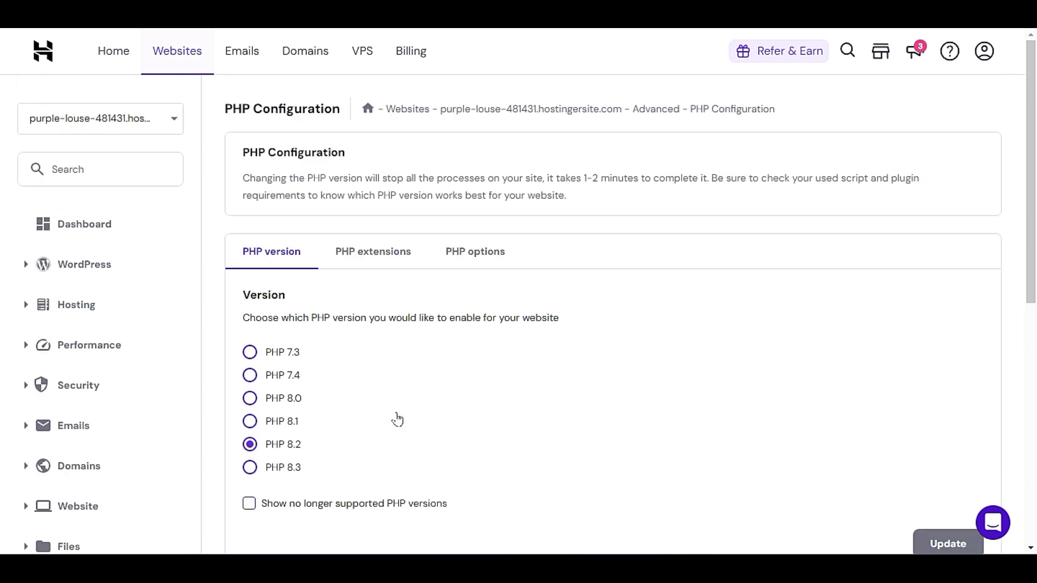
From the website's dashboard, follow the PHP compatibility tip and change the version to the recommended PHP 8.1
left_click(93, 230)
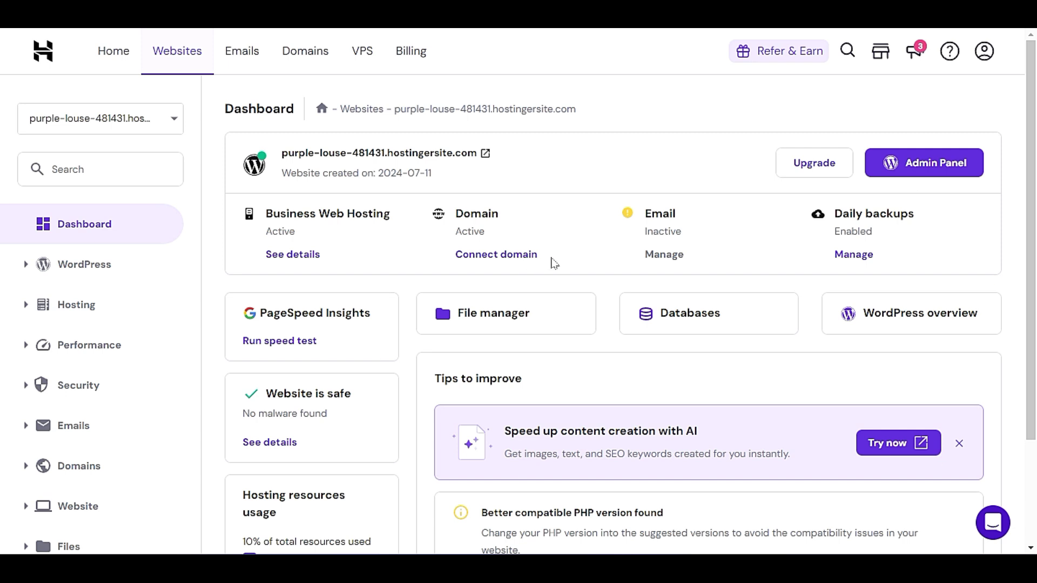
scroll(552, 263, "down", 3)
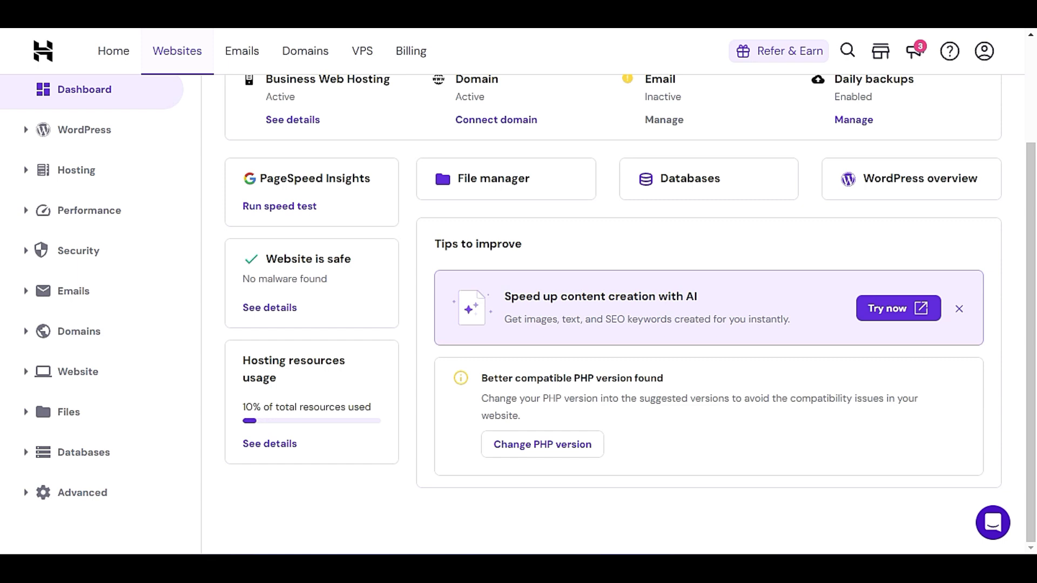
left_click_drag(493, 379, 688, 387)
left_click(694, 400)
left_click(574, 451)
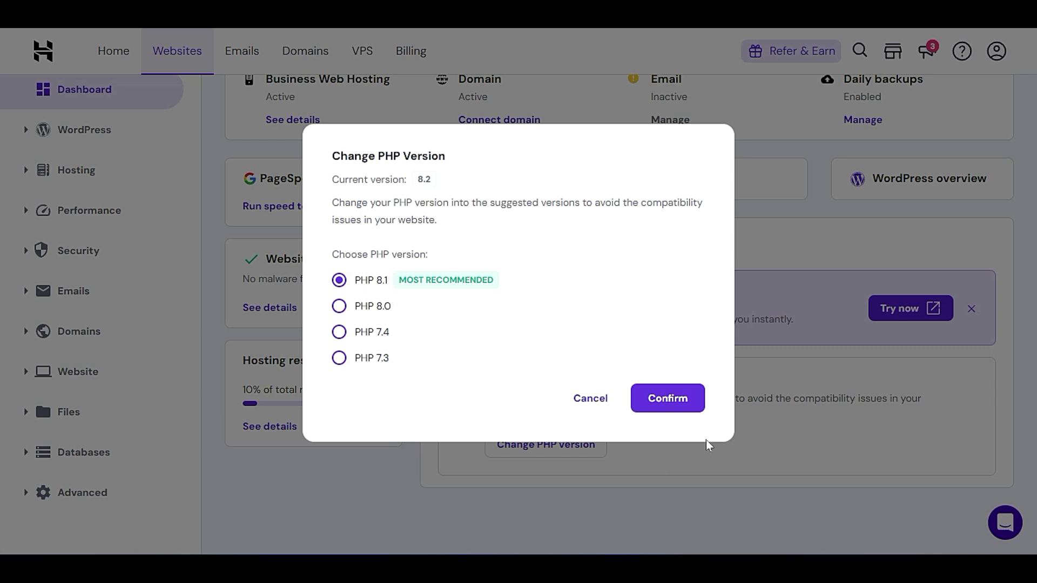
left_click(683, 400)
left_click(663, 316)
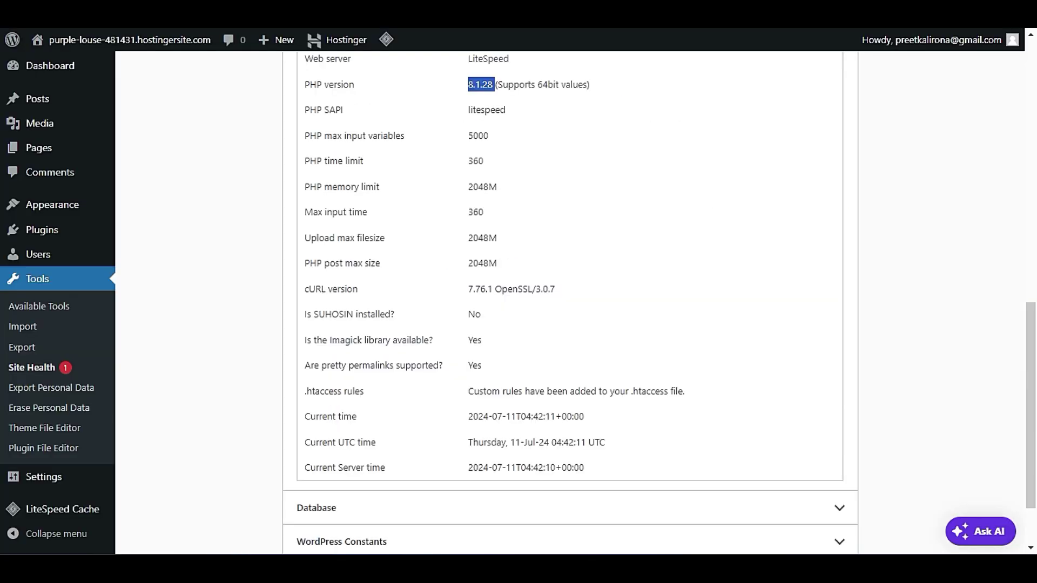
Switch to the WordPress admin, look over the Site Health info, and view the Dashboard home page
scroll(106, 296, "up", 8)
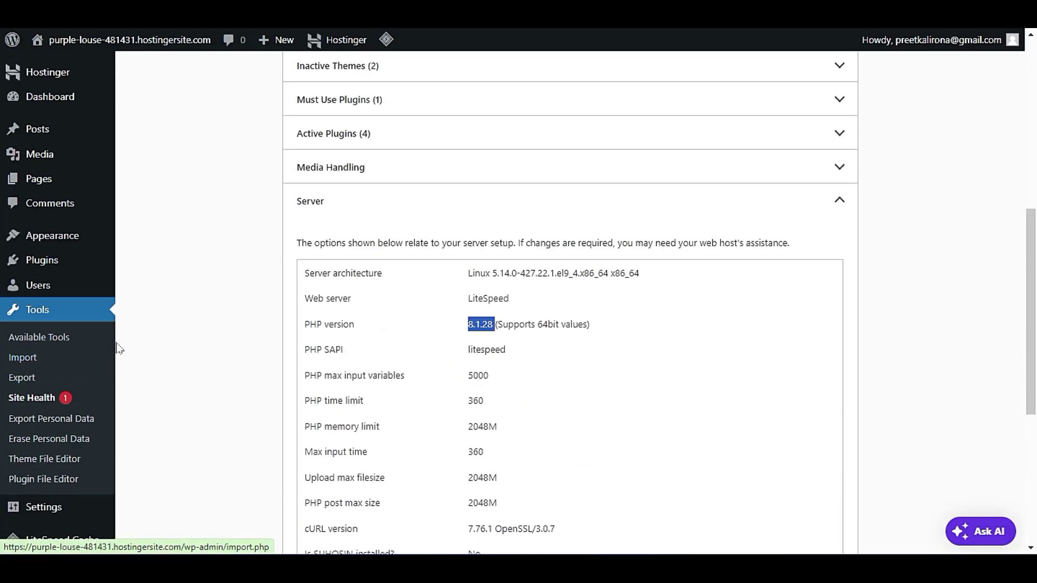
scroll(170, 376, "up", 5)
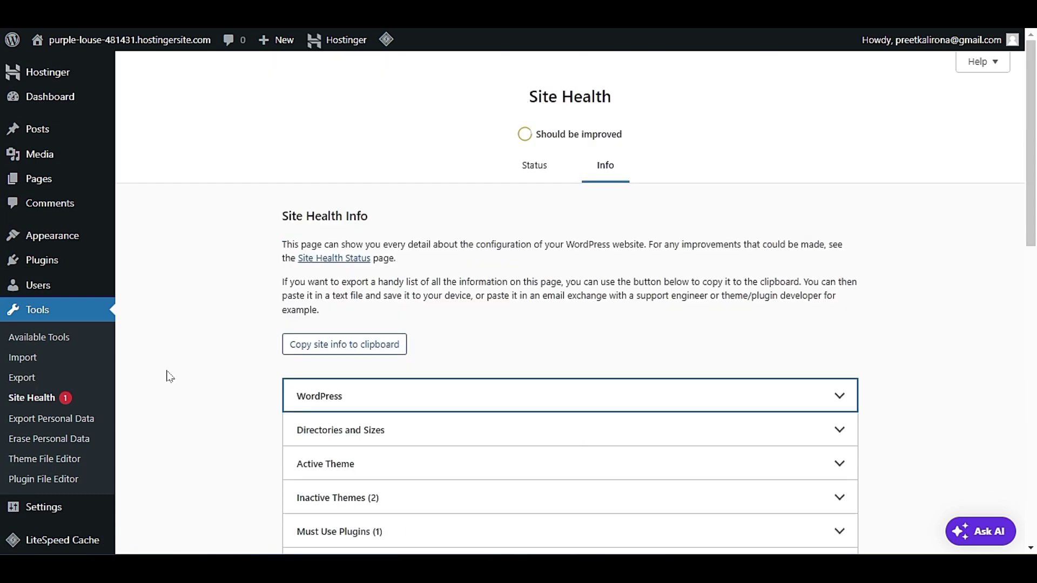
scroll(174, 366, "down", 2)
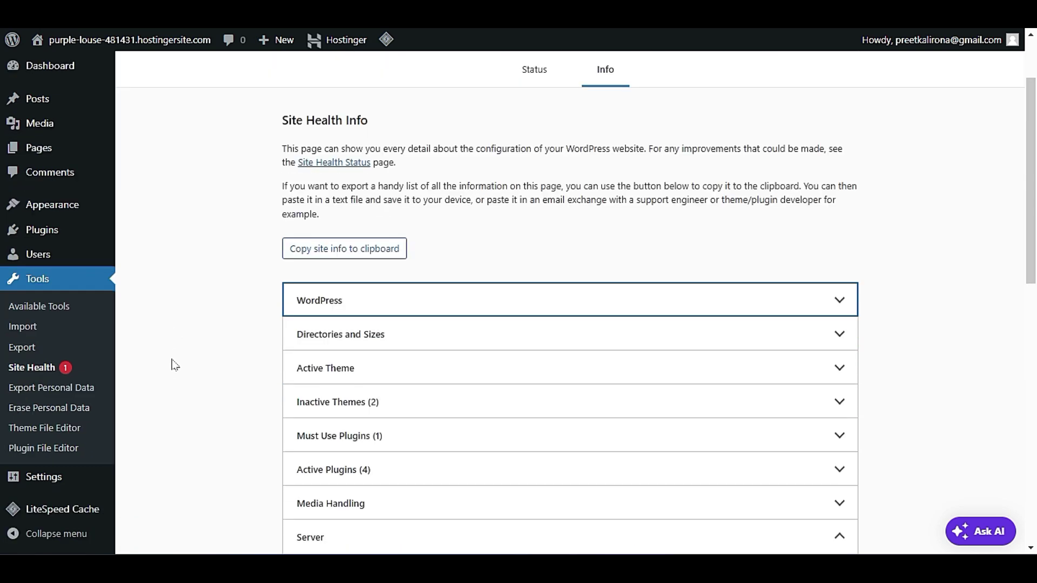
scroll(174, 365, "up", 2)
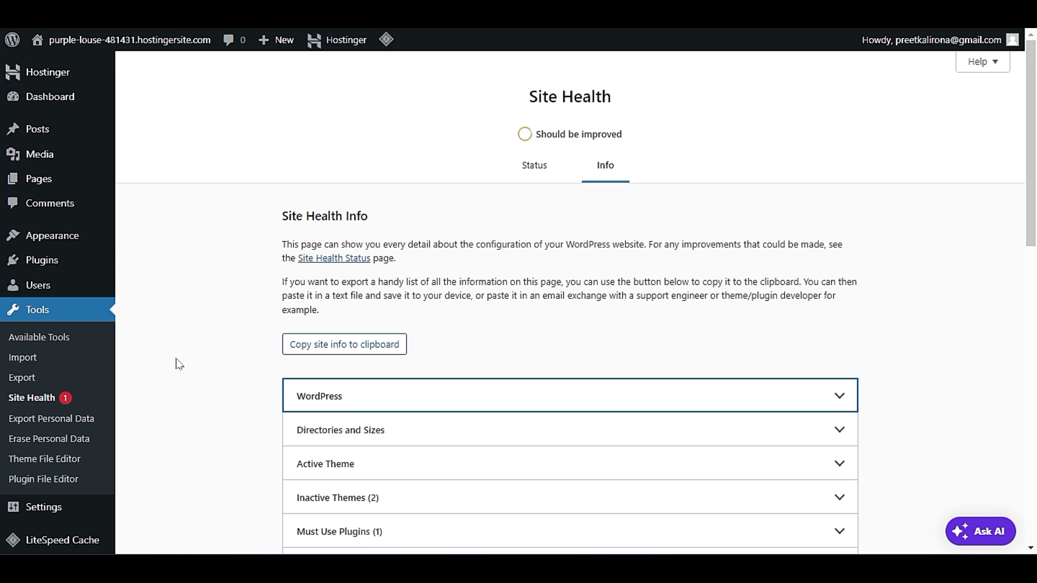
mouse_move(50, 99)
left_click(165, 102)
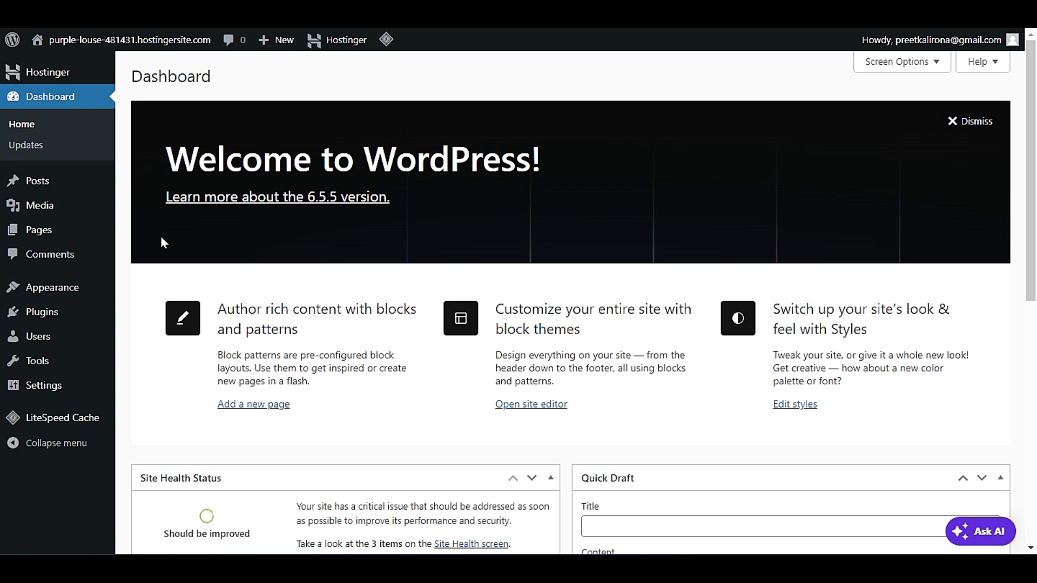
scroll(161, 237, "down", 10)
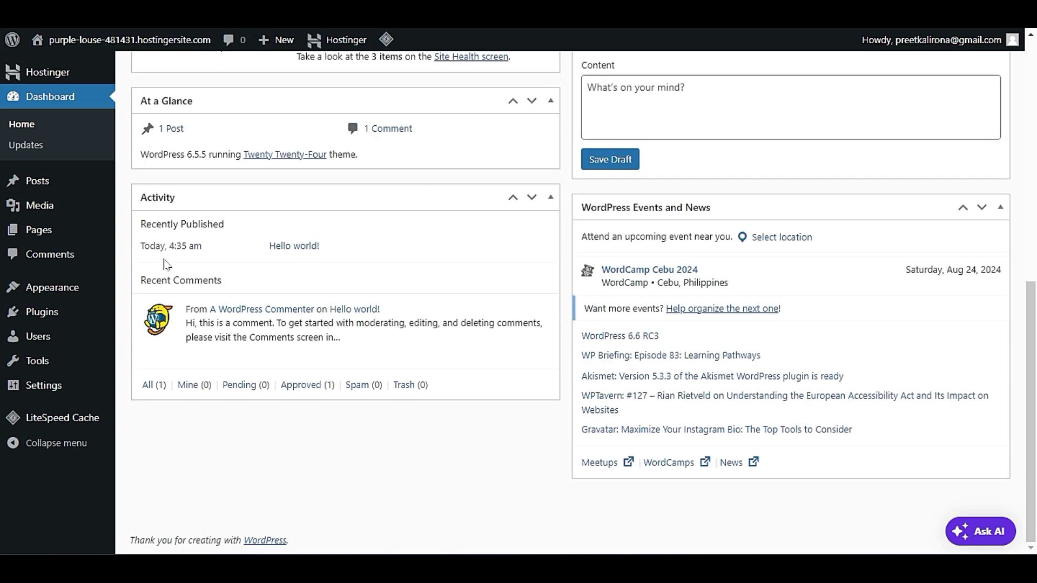
scroll(166, 265, "up", 6)
Open the Site Health info and expand its Server section
mouse_move(89, 300)
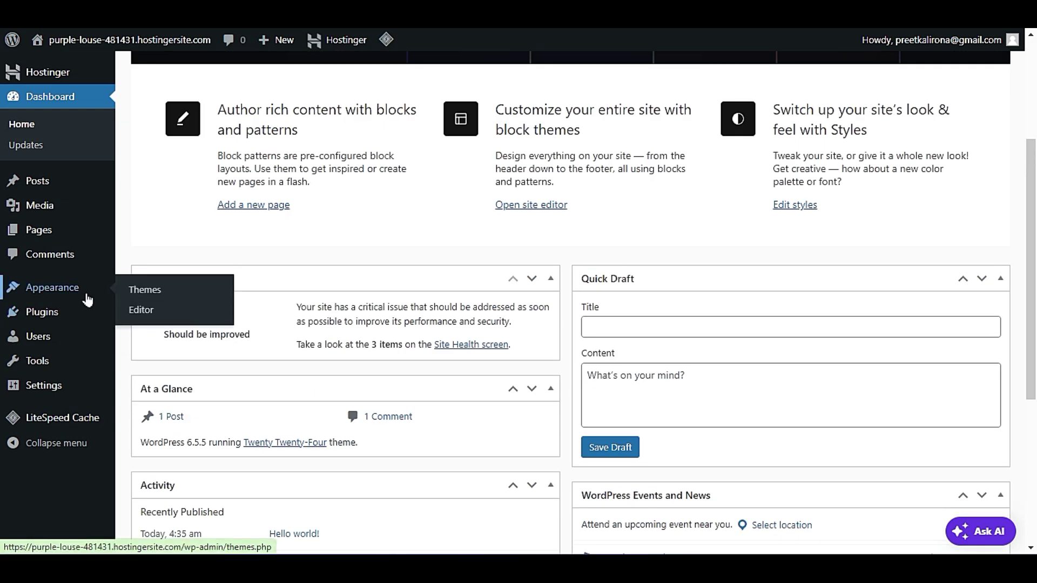
mouse_move(81, 366)
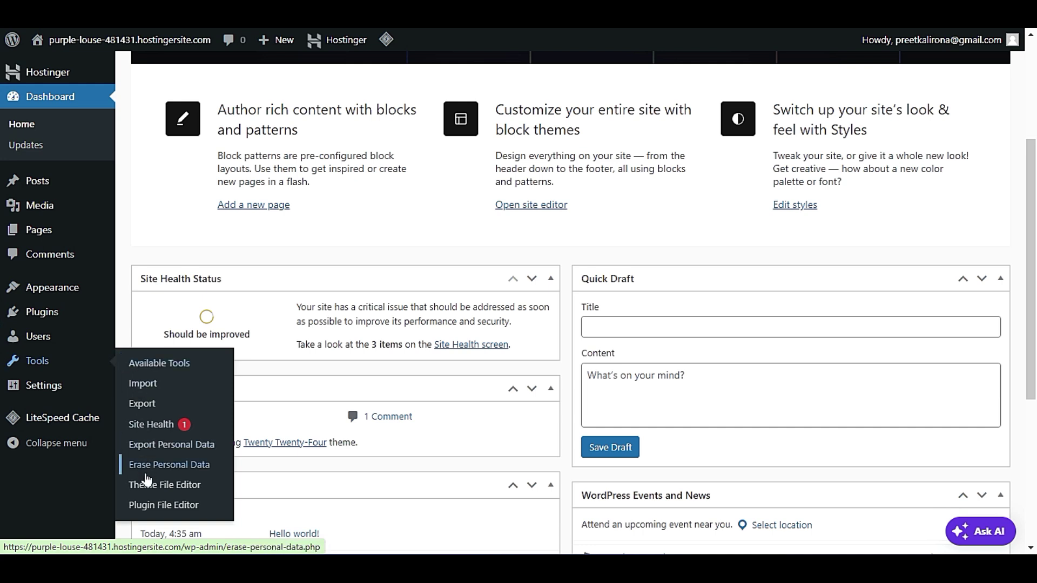
left_click(149, 424)
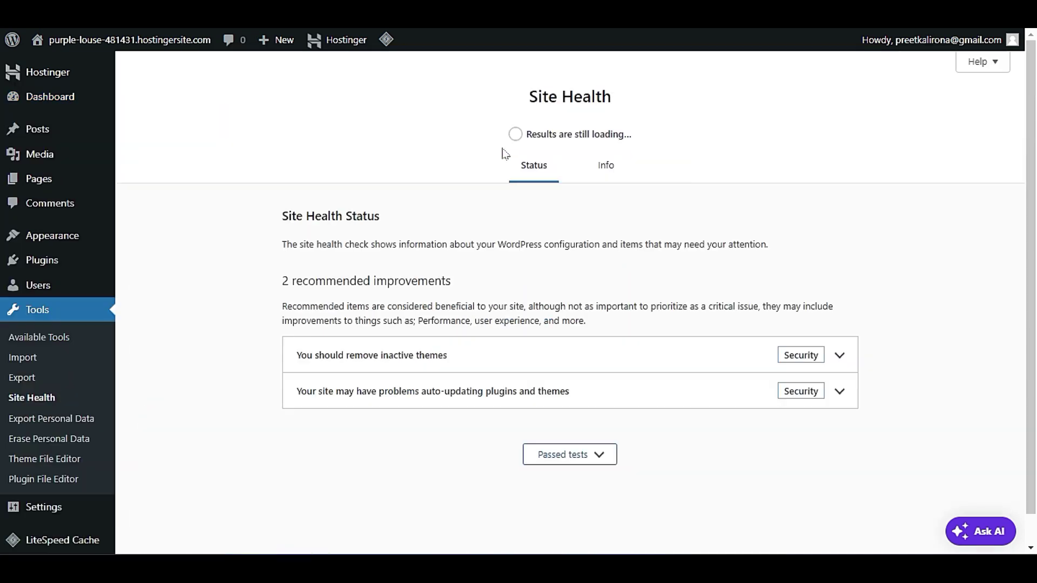
left_click(605, 166)
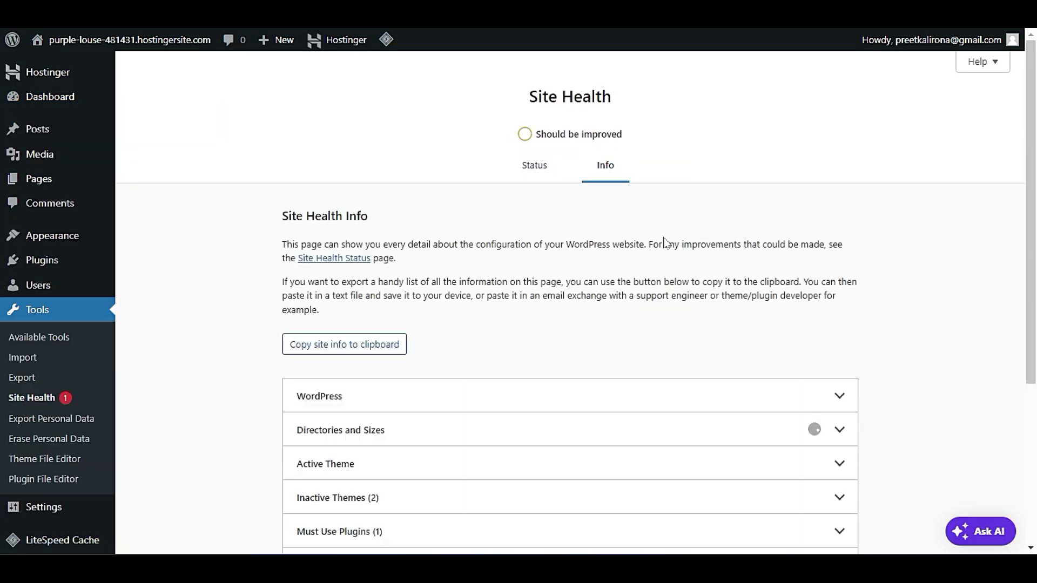
scroll(666, 243, "down", 4)
left_click(394, 396)
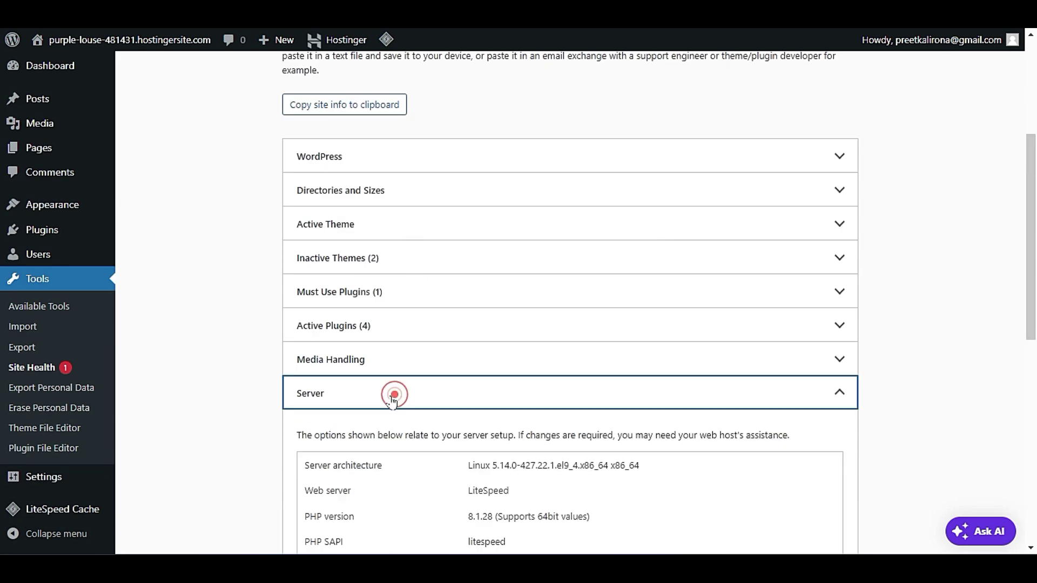
Examine the PHP version entry in the Server details of Site Health
scroll(394, 397, "down", 3)
left_click_drag(456, 324, 534, 332)
left_click(457, 324)
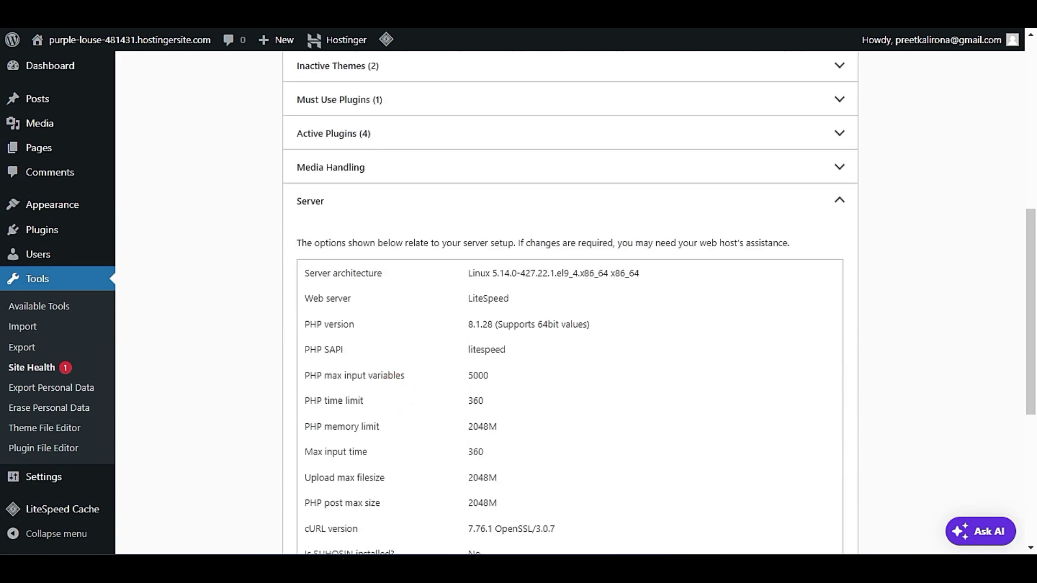
triple_click(575, 324)
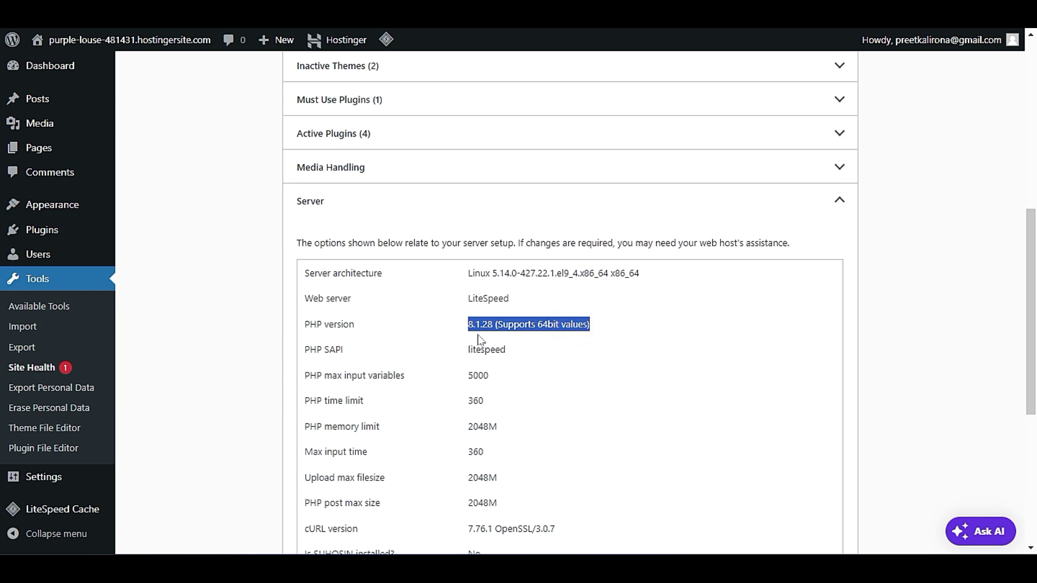
left_click(497, 326)
triple_click(496, 325)
left_click(465, 324)
left_click(539, 326)
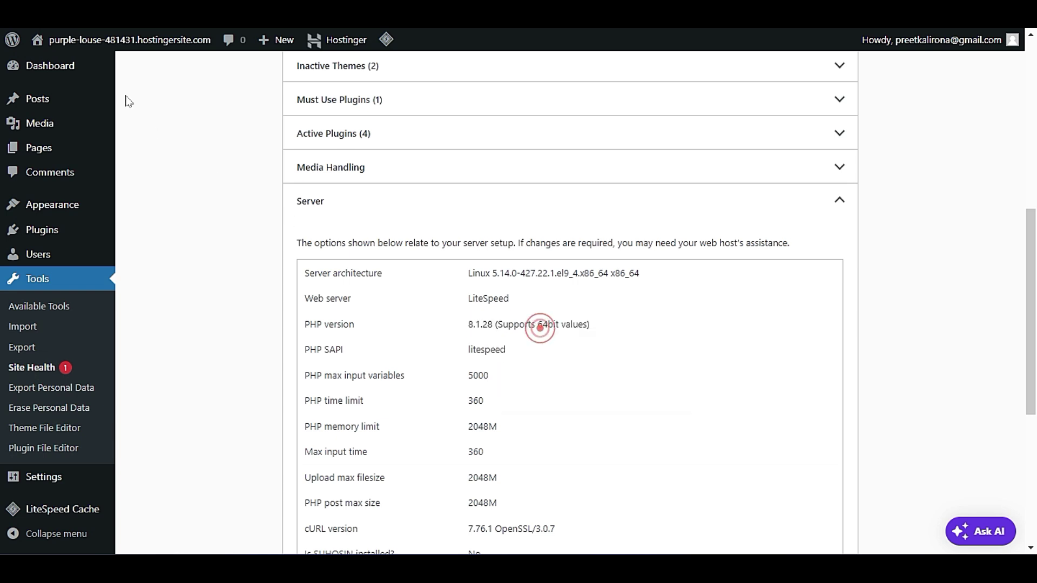